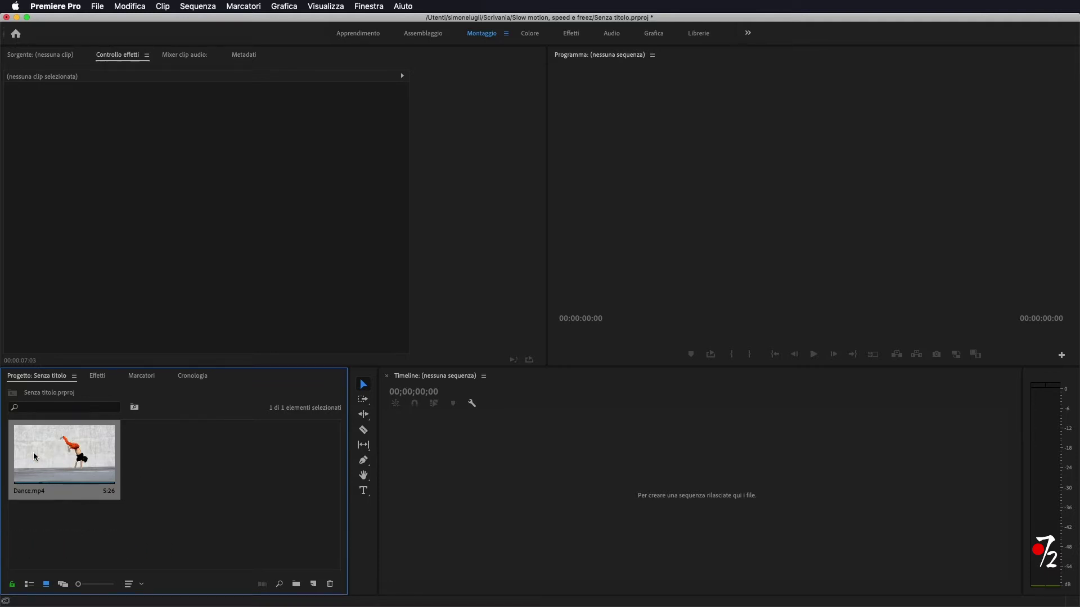
Step: Create a sequence from the video of Dance.mp4, and enlarge track V1 so the clip fills the timeline
{"action": "double_click", "coordinate": [86, 464]}
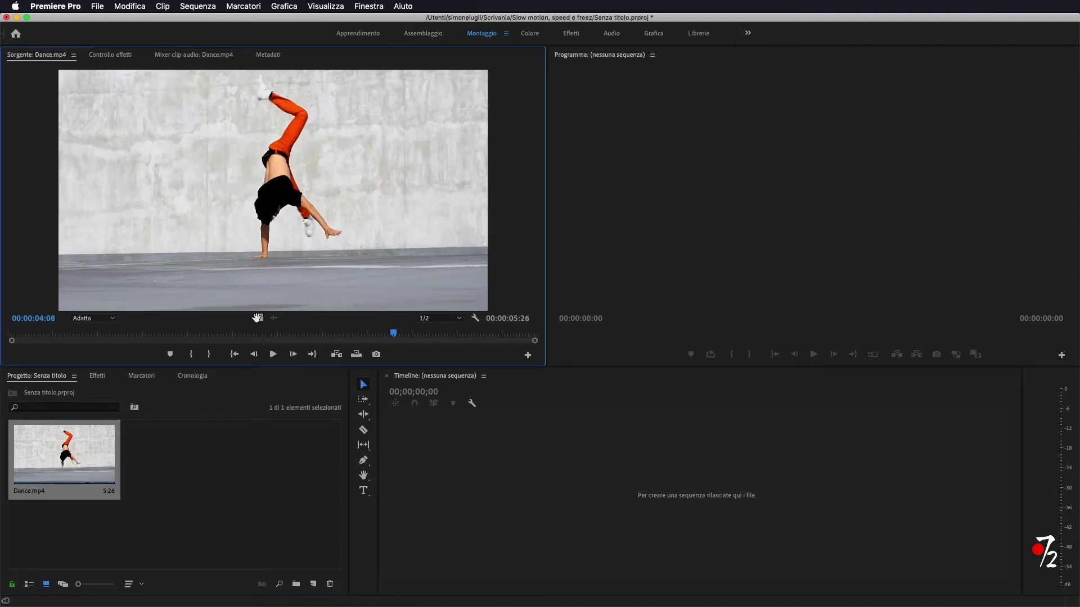
{"action": "left_click_drag", "start_coordinate": [259, 318], "coordinate": [508, 489]}
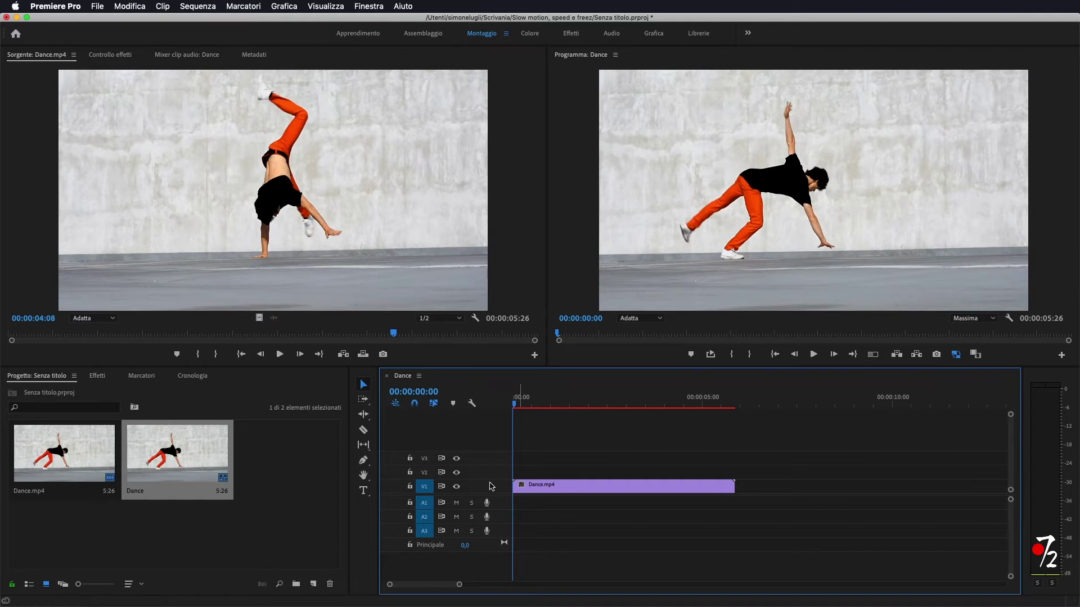
{"action": "left_click_drag", "start_coordinate": [491, 487], "coordinate": [495, 425]}
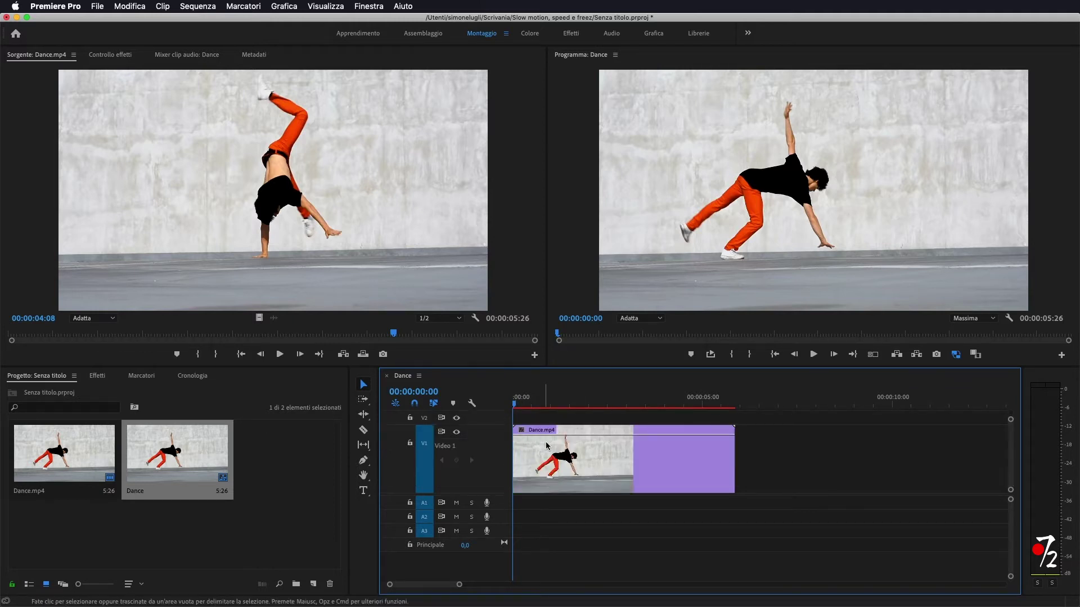
{"action": "left_click_drag", "start_coordinate": [459, 585], "coordinate": [431, 585]}
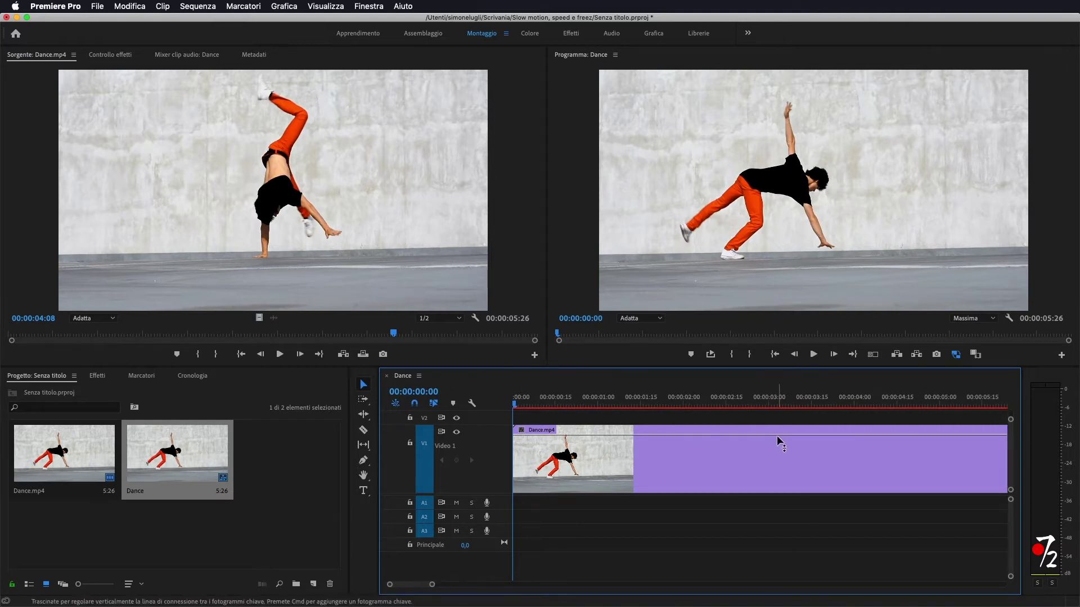
Step: Show the time-remapping speed keyframes (Modifica tempo, Velocità) on the Dance.mp4 clip in the timeline
{"action": "right_click", "coordinate": [698, 458]}
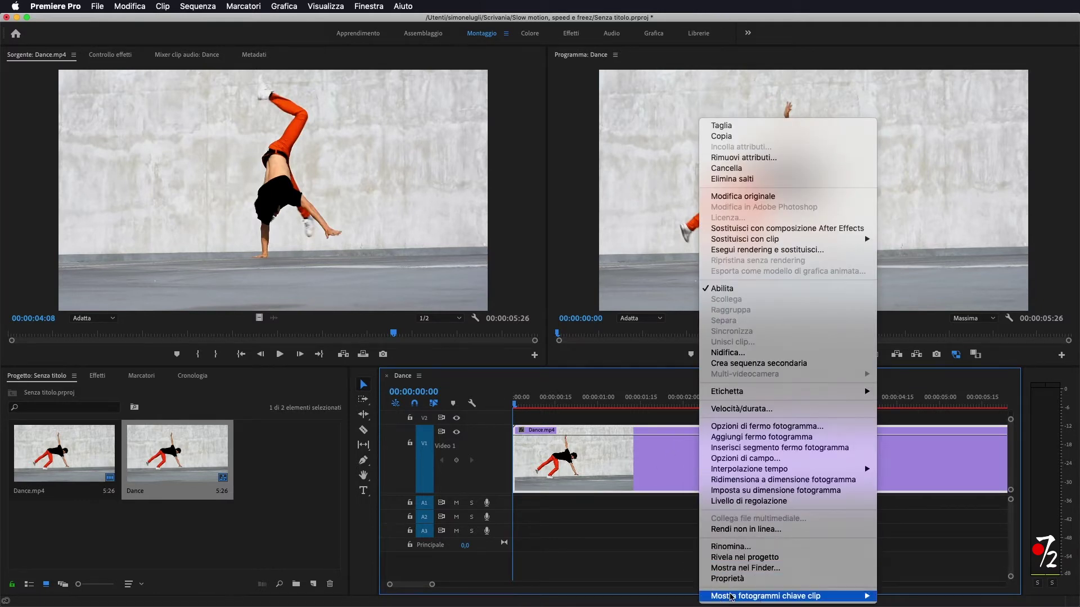
{"action": "mouse_move", "coordinate": [731, 598]}
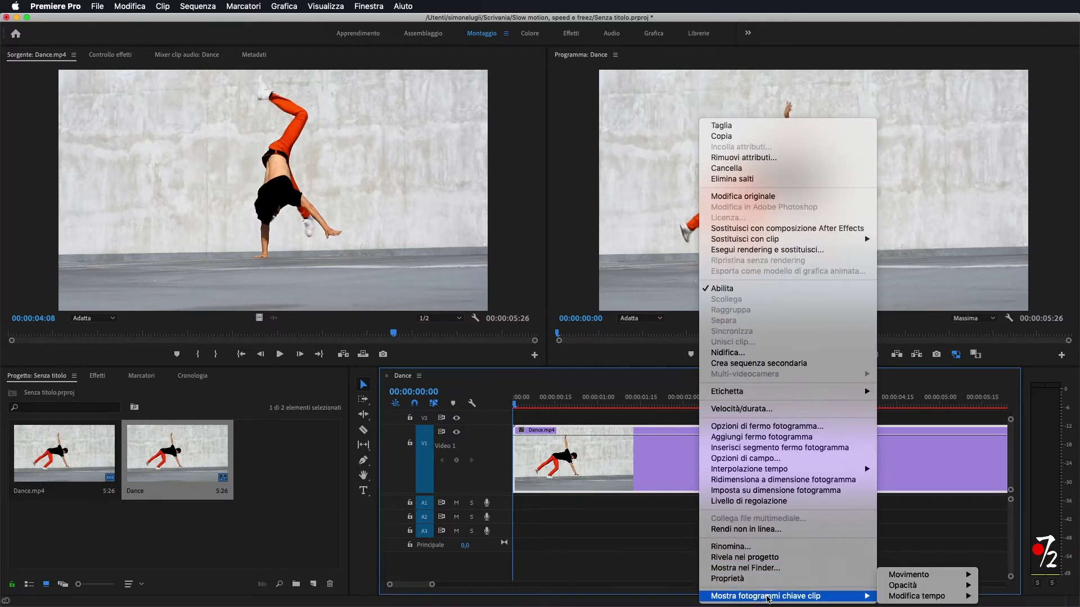
{"action": "mouse_move", "coordinate": [922, 597]}
{"action": "left_click", "coordinate": [1004, 597]}
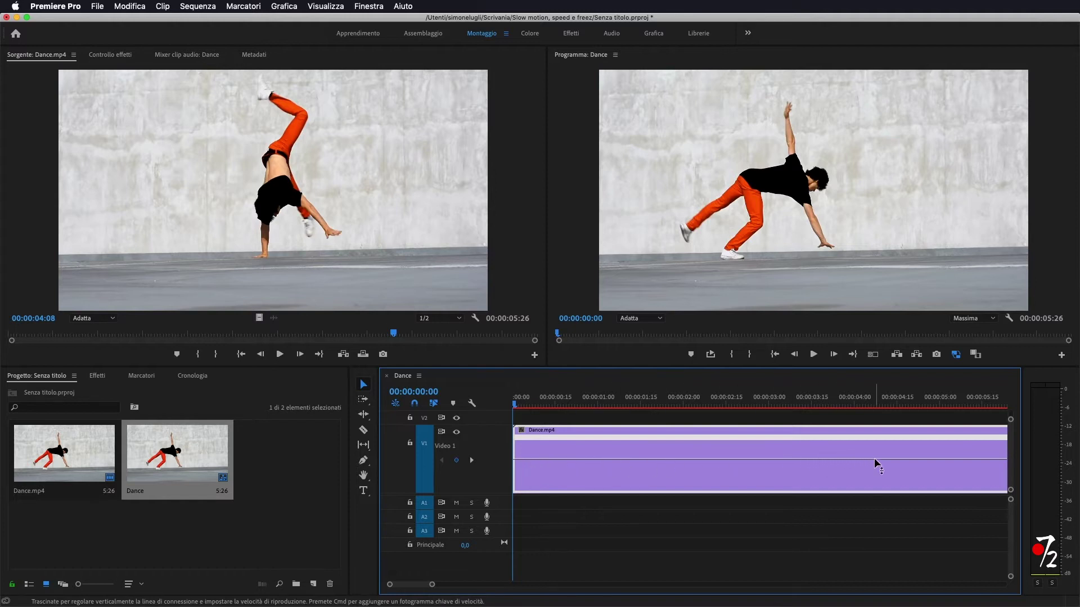
Step: Slow down the whole Dance.mp4 clip by lowering its speed line and play back the result
{"action": "left_click_drag", "start_coordinate": [593, 459], "coordinate": [568, 469]}
{"action": "key", "text": "space"}
{"action": "key", "text": "space"}
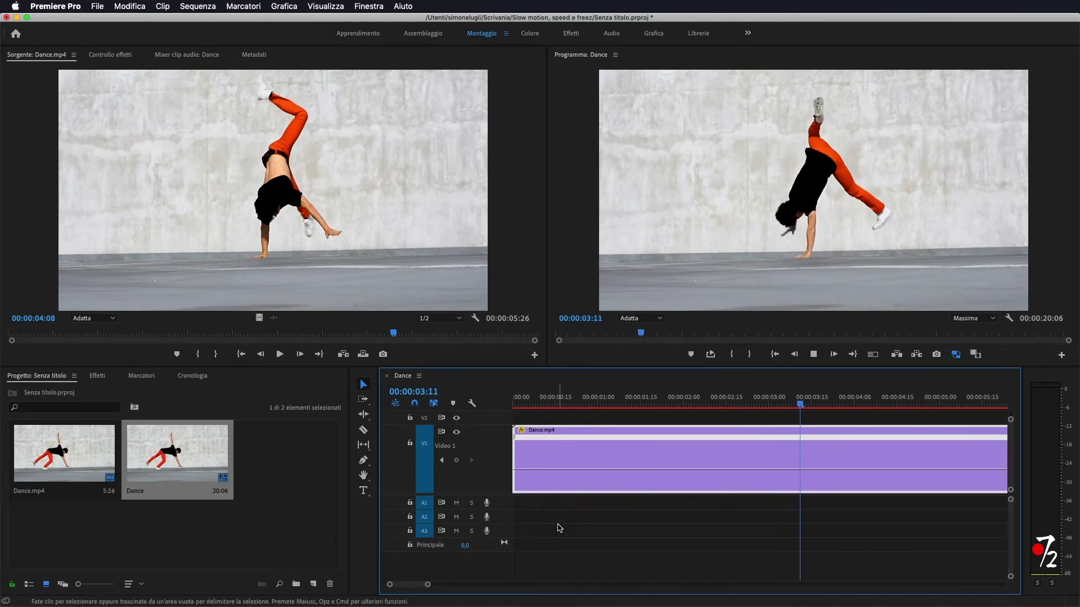
Step: Undo the slowdown and raise the speed of the whole clip to 169%
{"action": "key", "text": "super+z"}
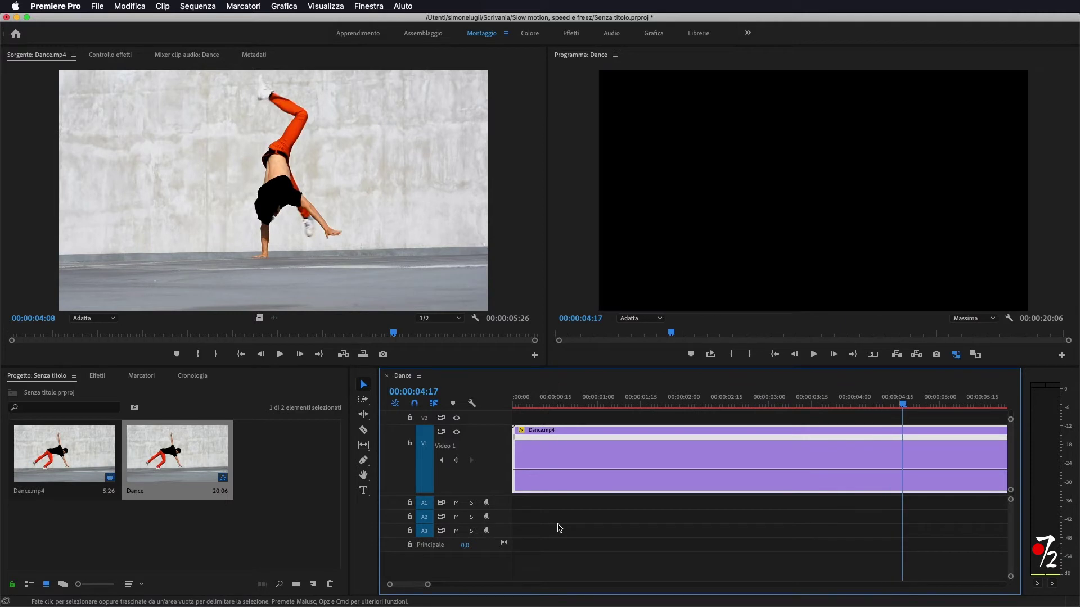
{"action": "left_click", "coordinate": [531, 400]}
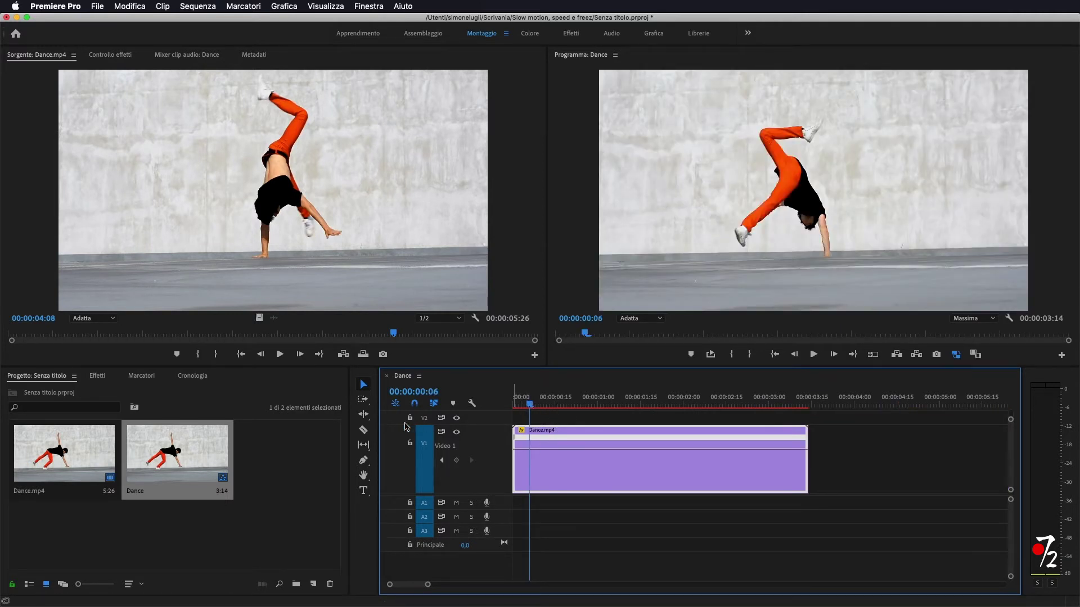
Step: Add two speed keyframes to the clip with the Pen tool, at about 00:00:00:17 and 00:00:01:12
{"action": "left_click", "coordinate": [362, 462]}
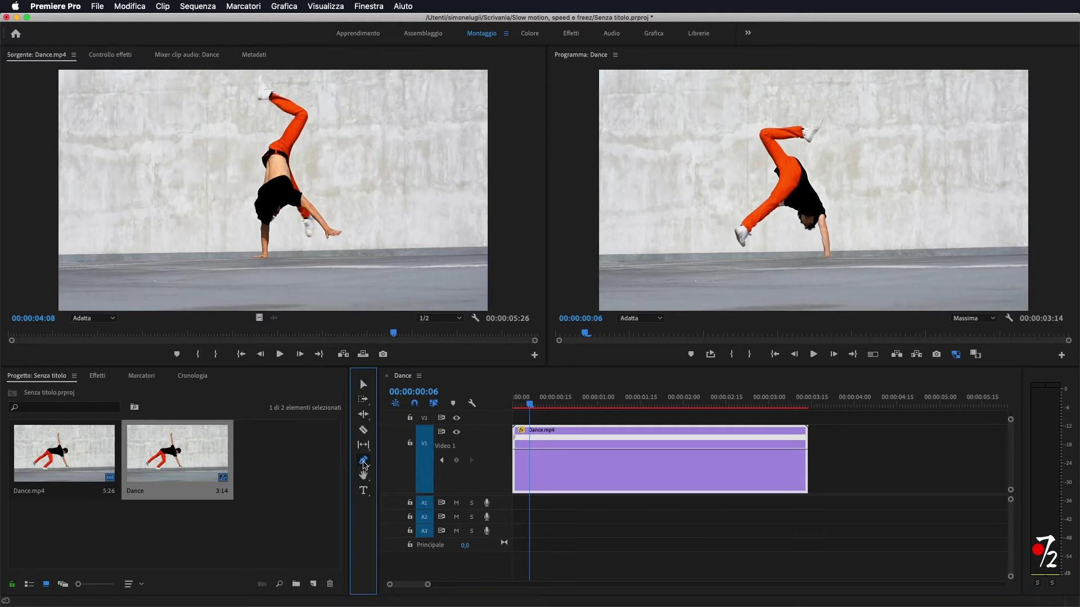
{"action": "left_click_drag", "start_coordinate": [531, 408], "coordinate": [564, 409]}
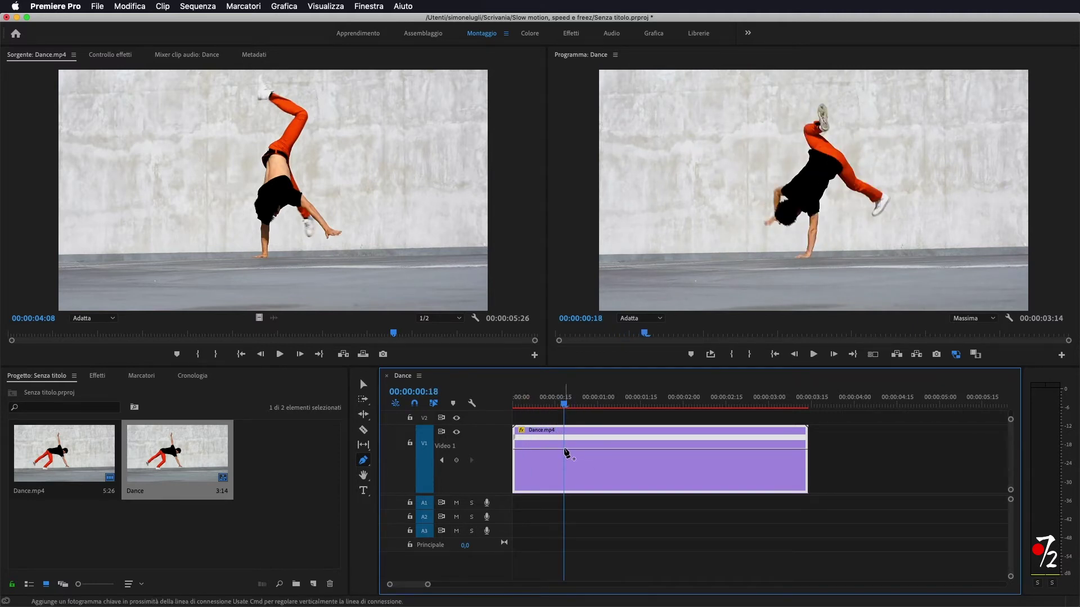
{"action": "mouse_move", "coordinate": [566, 452]}
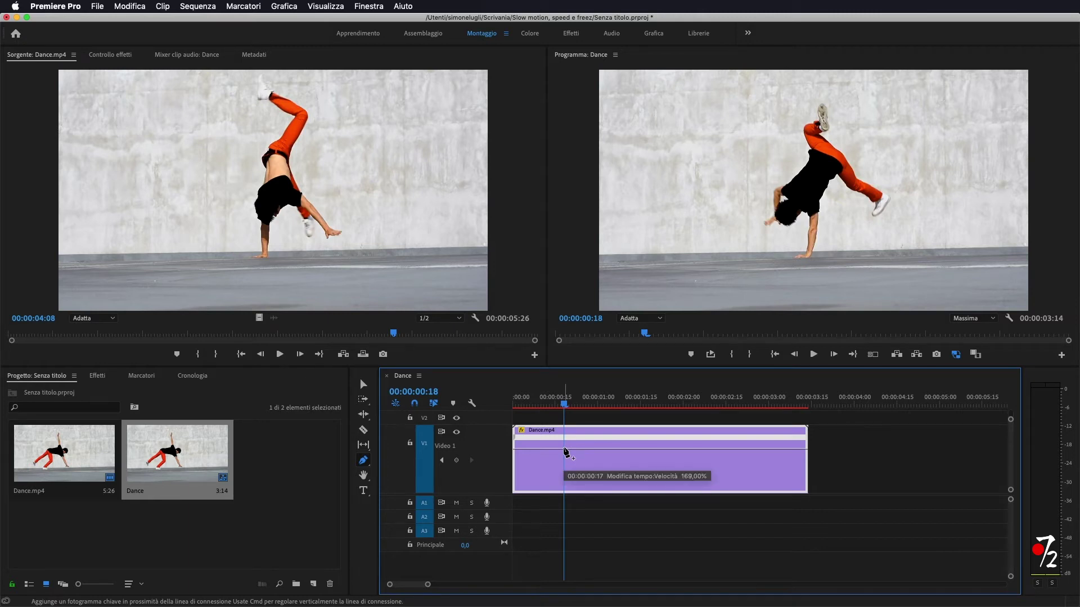
{"action": "left_click", "coordinate": [565, 450]}
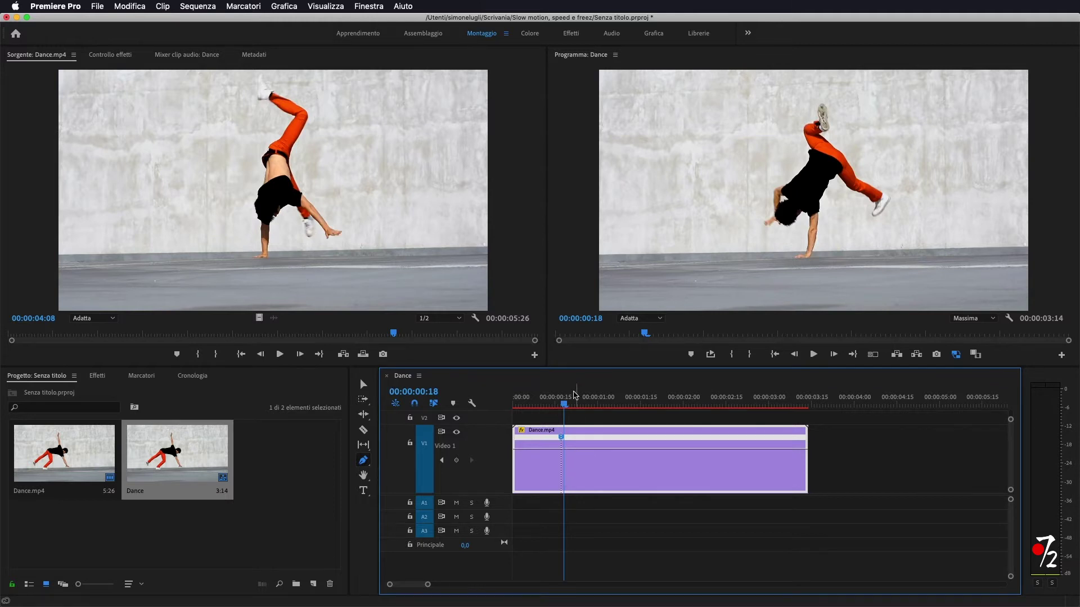
{"action": "left_click_drag", "start_coordinate": [564, 408], "coordinate": [632, 415]}
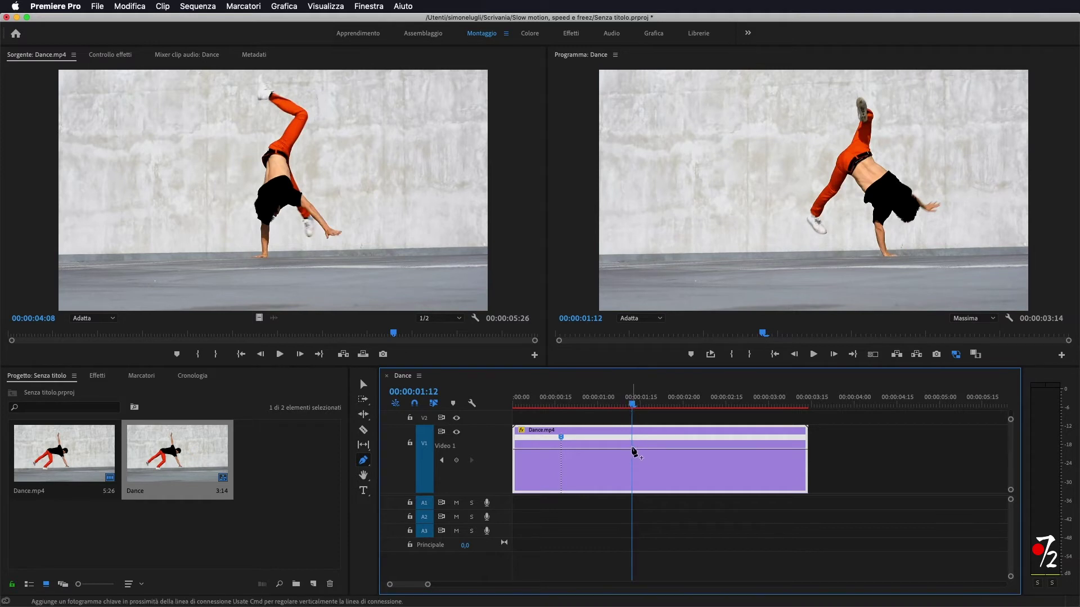
{"action": "left_click", "coordinate": [595, 406]}
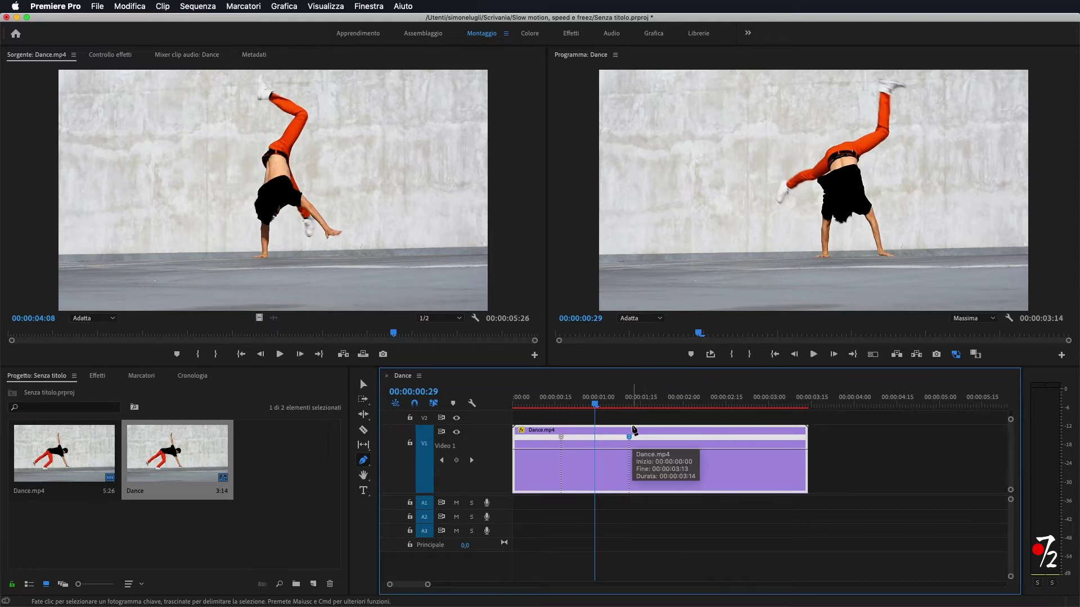
Step: Lower the speed between the two keyframes until the sequence lasts about 00:00:04:29, and play back the slow-motion section
{"action": "left_click", "coordinate": [364, 386]}
{"action": "left_click_drag", "start_coordinate": [588, 448], "coordinate": [588, 458]}
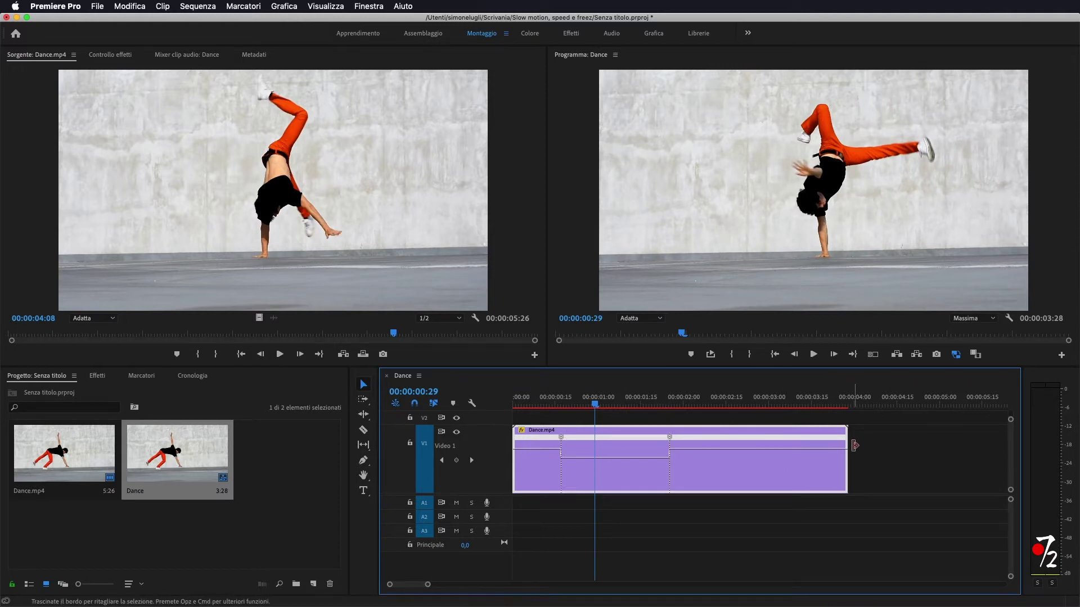
{"action": "left_click_drag", "start_coordinate": [624, 458], "coordinate": [575, 467]}
{"action": "left_click_drag", "start_coordinate": [577, 540], "coordinate": [577, 539]}
{"action": "left_click", "coordinate": [536, 403]}
{"action": "key", "text": "space"}
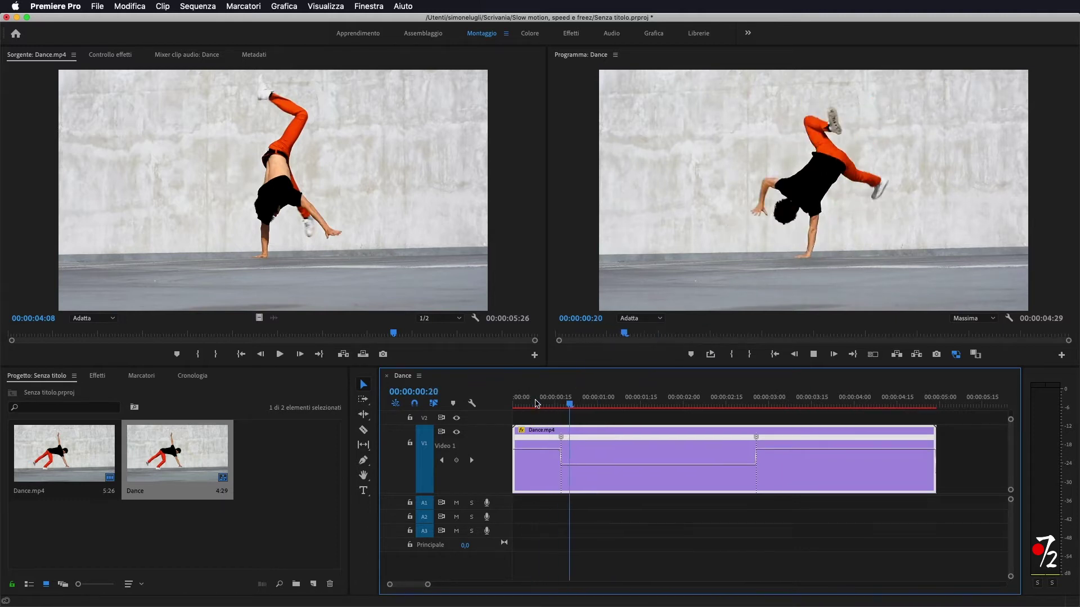
{"action": "key", "text": "space"}
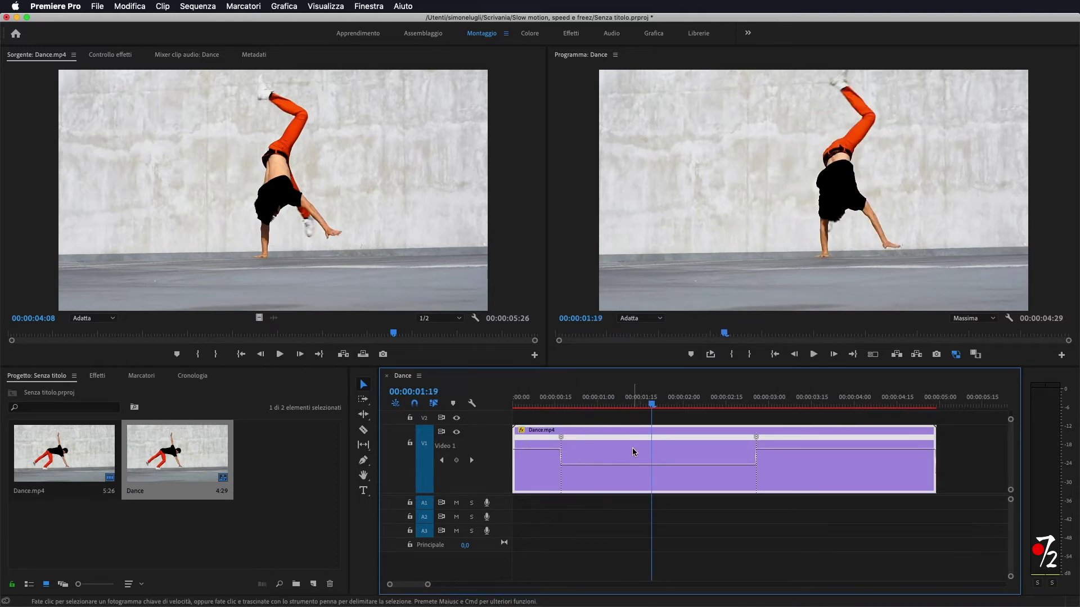
Step: Slow the section between the keyframes further, to a sequence length of about 00:00:06:16, and play it back from the start
{"action": "left_click_drag", "start_coordinate": [691, 464], "coordinate": [691, 469]}
{"action": "left_click", "coordinate": [525, 402]}
{"action": "key", "text": "space"}
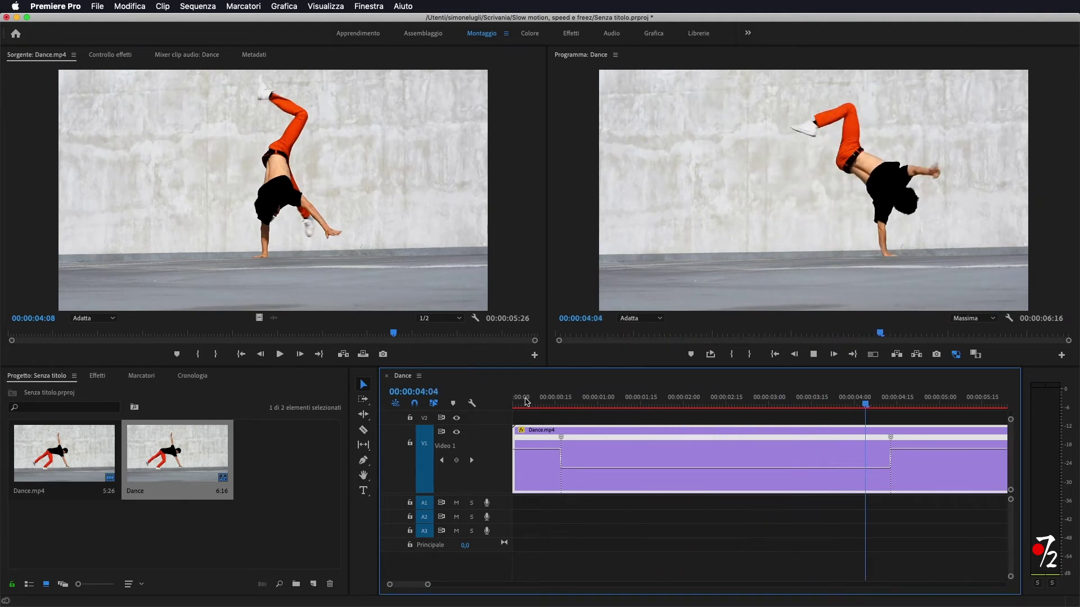
{"action": "key", "text": "space"}
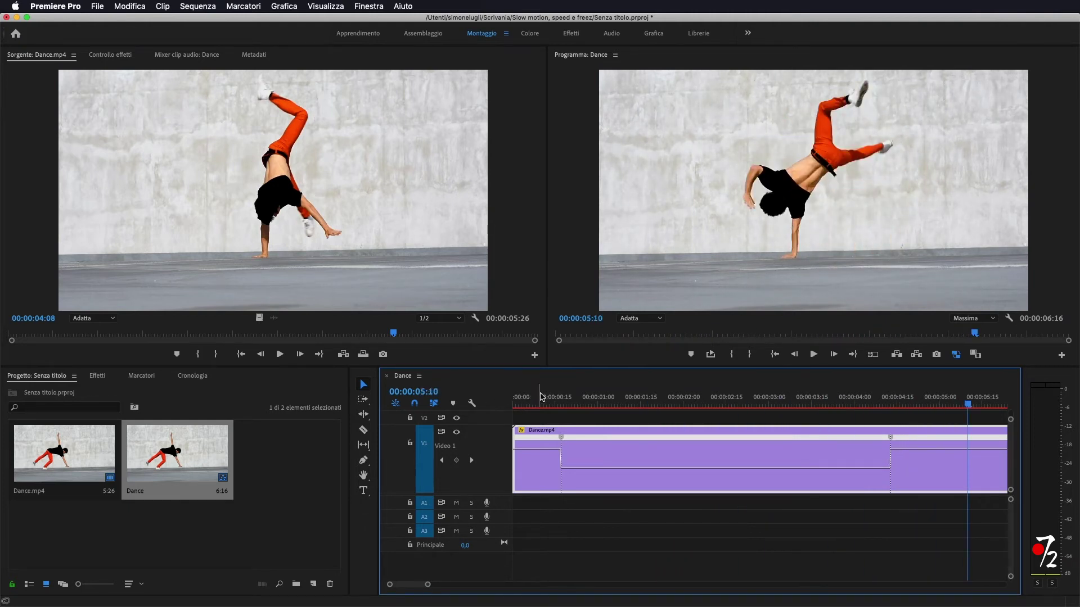
{"action": "key", "text": "Home"}
{"action": "key", "text": "space"}
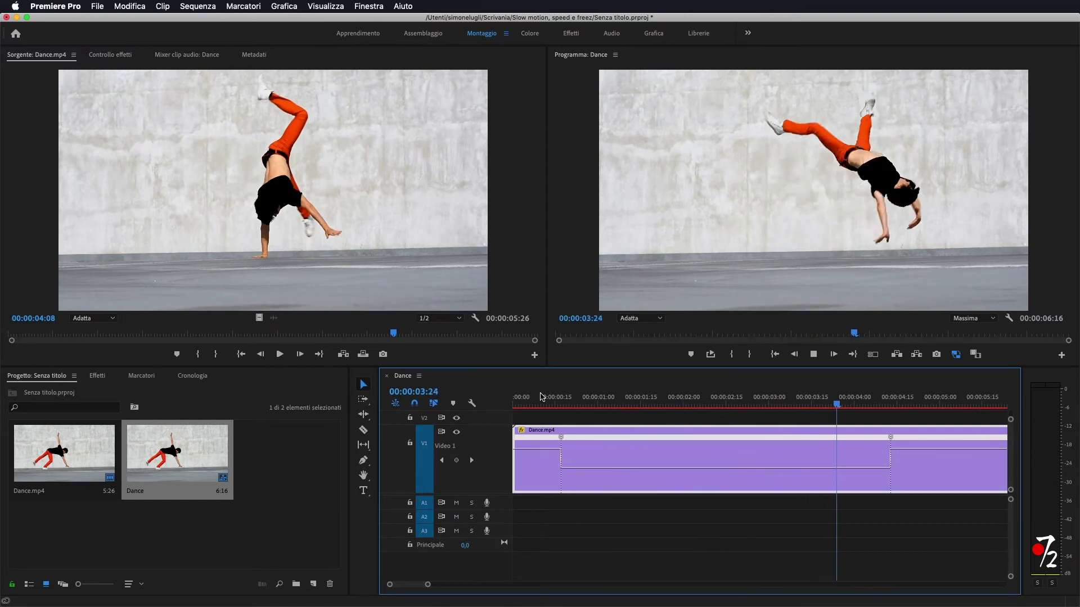
{"action": "key", "text": "space"}
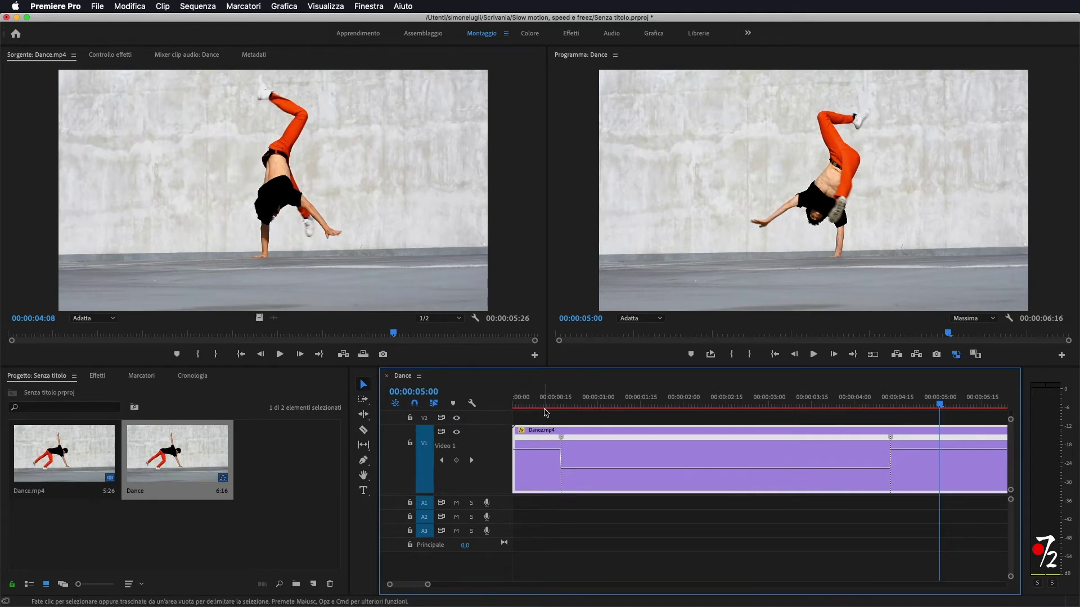
Step: Split the first speed keyframe into a gradual speed transition about three frames long
{"action": "left_click", "coordinate": [561, 404]}
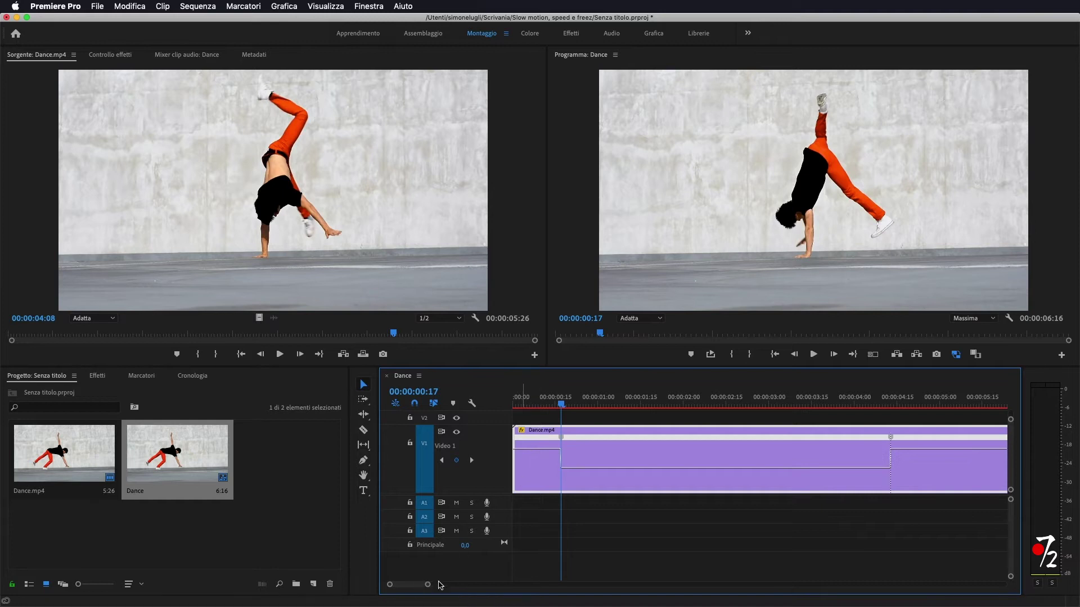
{"action": "left_click_drag", "start_coordinate": [429, 584], "coordinate": [422, 586]}
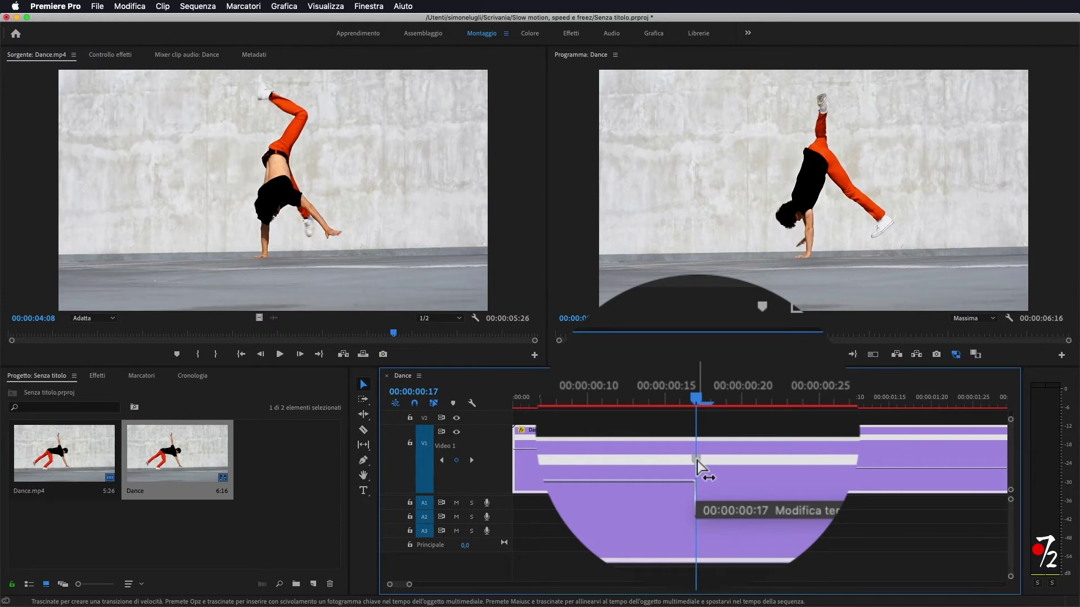
{"action": "left_click_drag", "start_coordinate": [655, 437], "coordinate": [635, 438]}
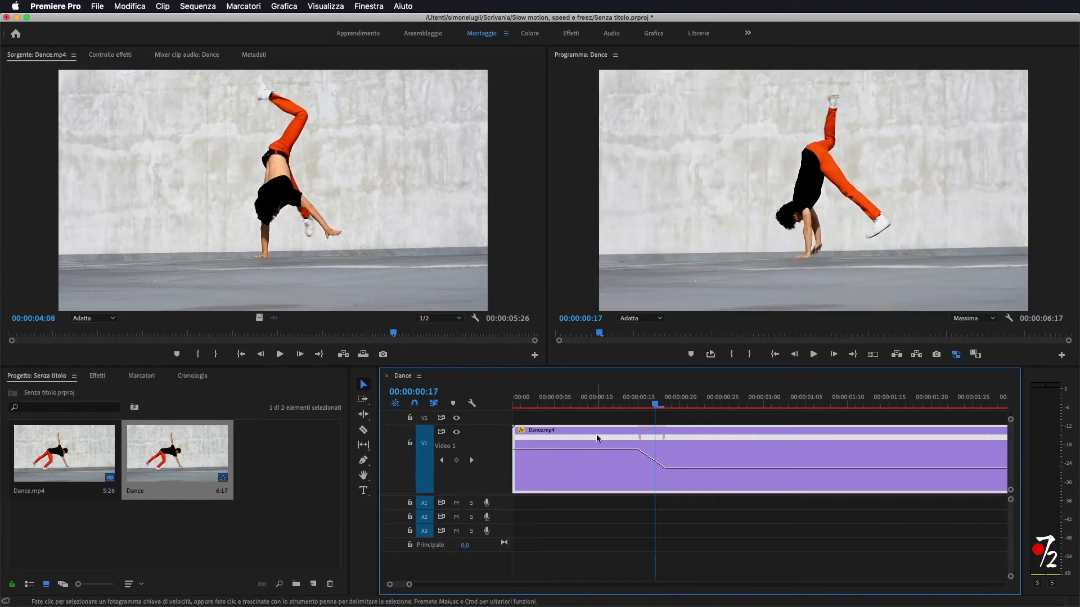
Step: Bend the first speed transition into a smooth curve with its handle and play back the slowdown
{"action": "left_click", "coordinate": [639, 438]}
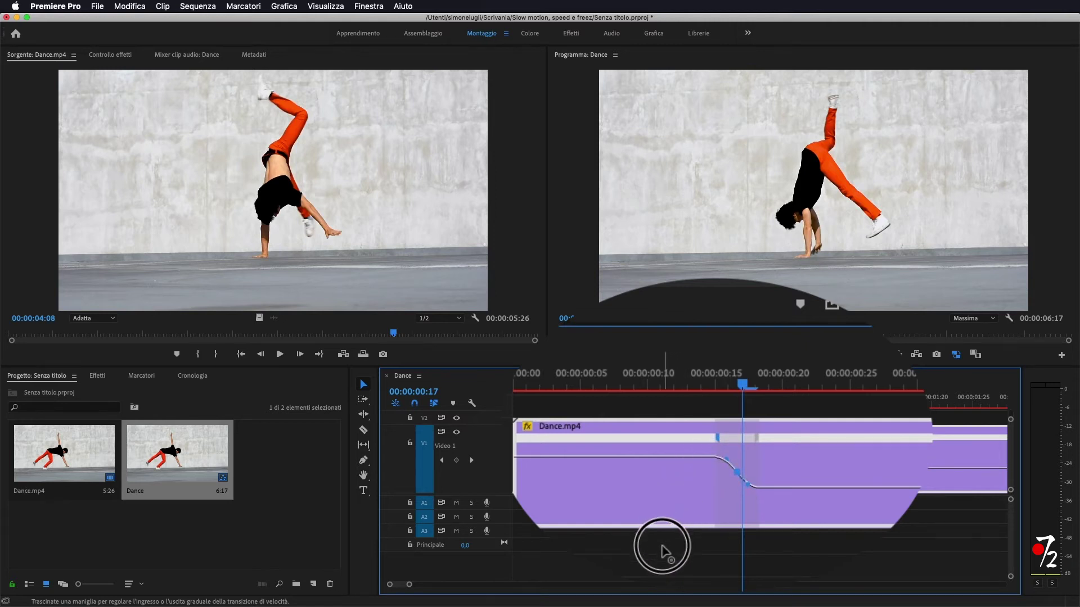
{"action": "mouse_move", "coordinate": [713, 453]}
{"action": "left_mouse_down"}
{"action": "mouse_move", "coordinate": [788, 450]}
{"action": "mouse_move", "coordinate": [723, 445]}
{"action": "left_mouse_up"}
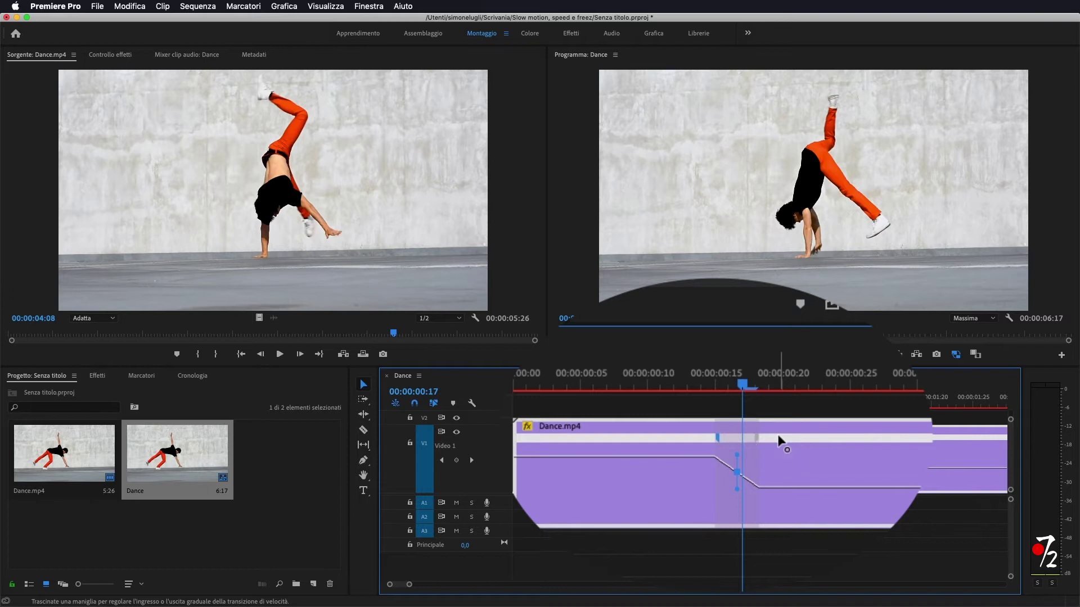
{"action": "left_click", "coordinate": [730, 453]}
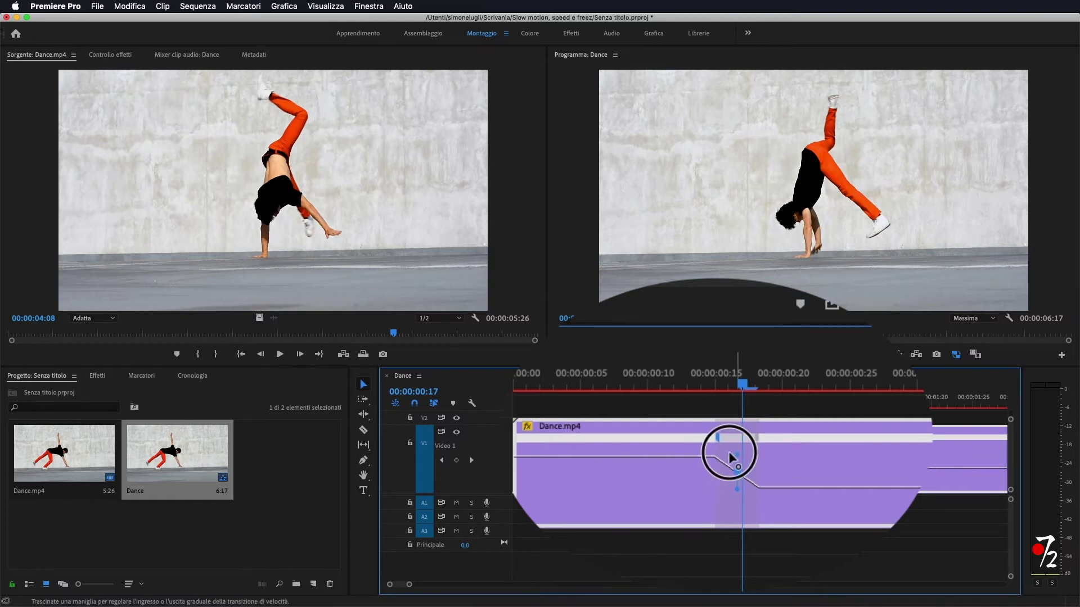
{"action": "left_click_drag", "start_coordinate": [713, 454], "coordinate": [695, 471]}
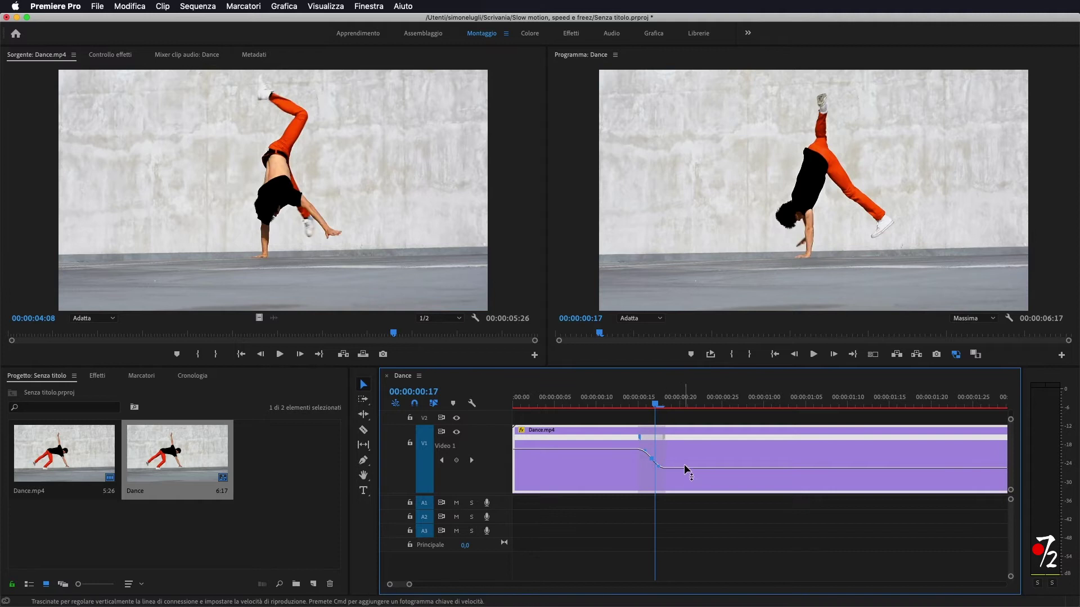
{"action": "left_click_drag", "start_coordinate": [656, 404], "coordinate": [573, 412]}
{"action": "key", "text": "space"}
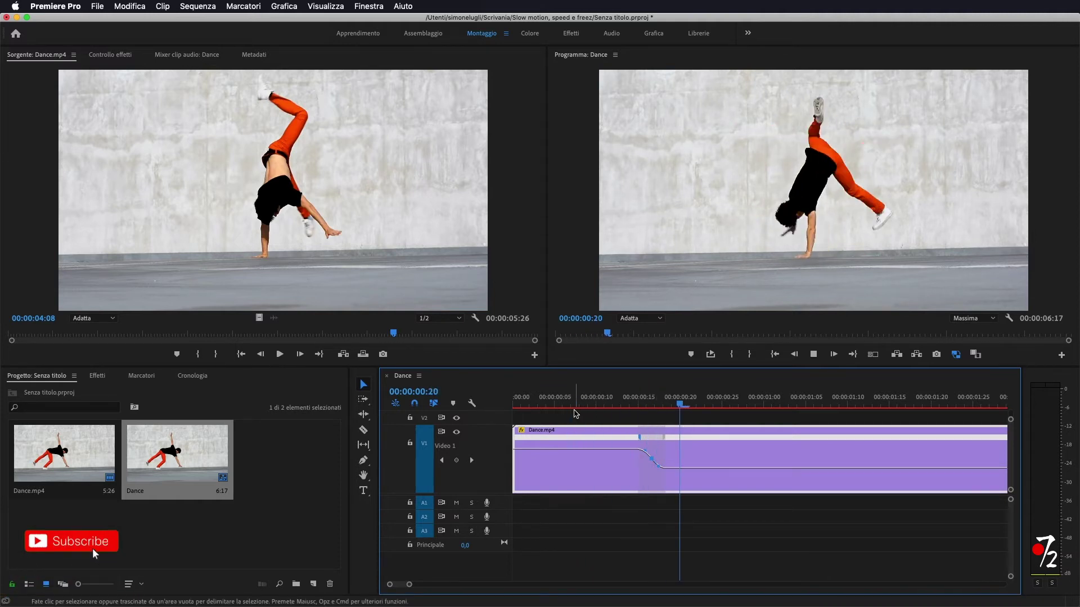
{"action": "key", "text": "space"}
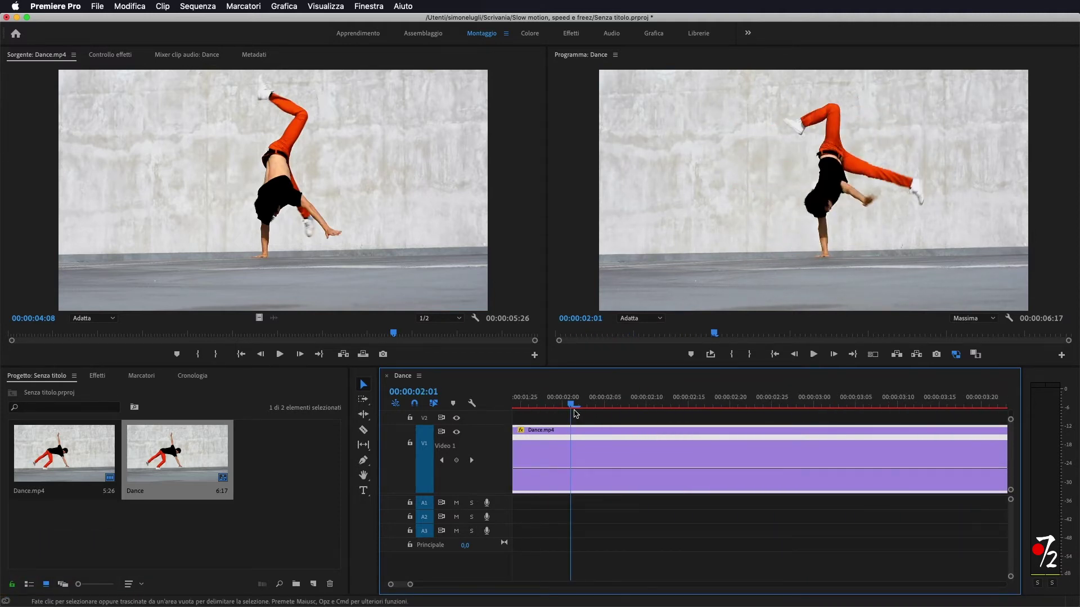
{"action": "key", "text": "space"}
{"action": "key", "text": "space"}
Step: Turn the second speed keyframe into a smooth curved transition as well, and play back the finished speed ramp
{"action": "left_click_drag", "start_coordinate": [410, 584], "coordinate": [442, 585]}
{"action": "left_click_drag", "start_coordinate": [730, 438], "coordinate": [786, 505]}
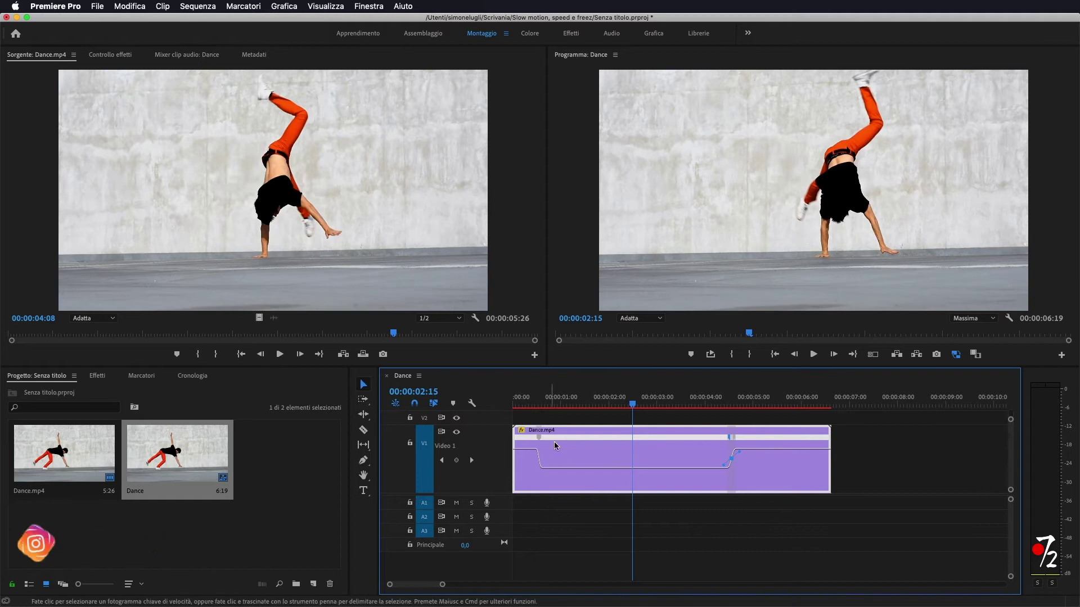
{"action": "left_click", "coordinate": [531, 402]}
{"action": "key", "text": "space"}
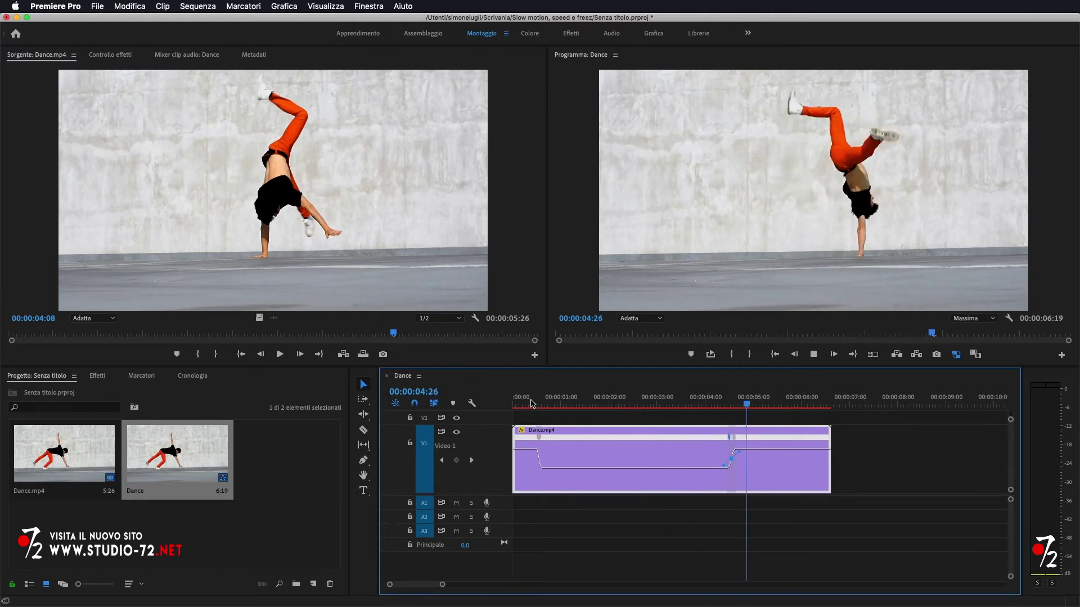
{"action": "left_click", "coordinate": [753, 403]}
{"action": "left_click_drag", "start_coordinate": [752, 407], "coordinate": [625, 409]}
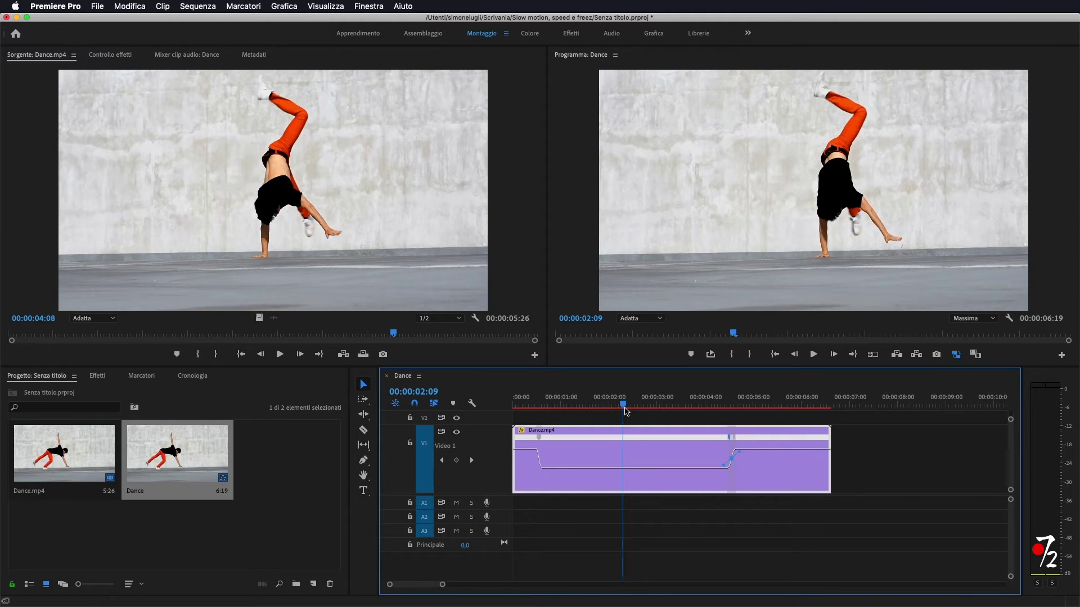
Step: Position the playhead on the mid-air pose at 00:00:01:14 in the Dance sequence
{"action": "left_click_drag", "start_coordinate": [624, 407], "coordinate": [585, 411]}
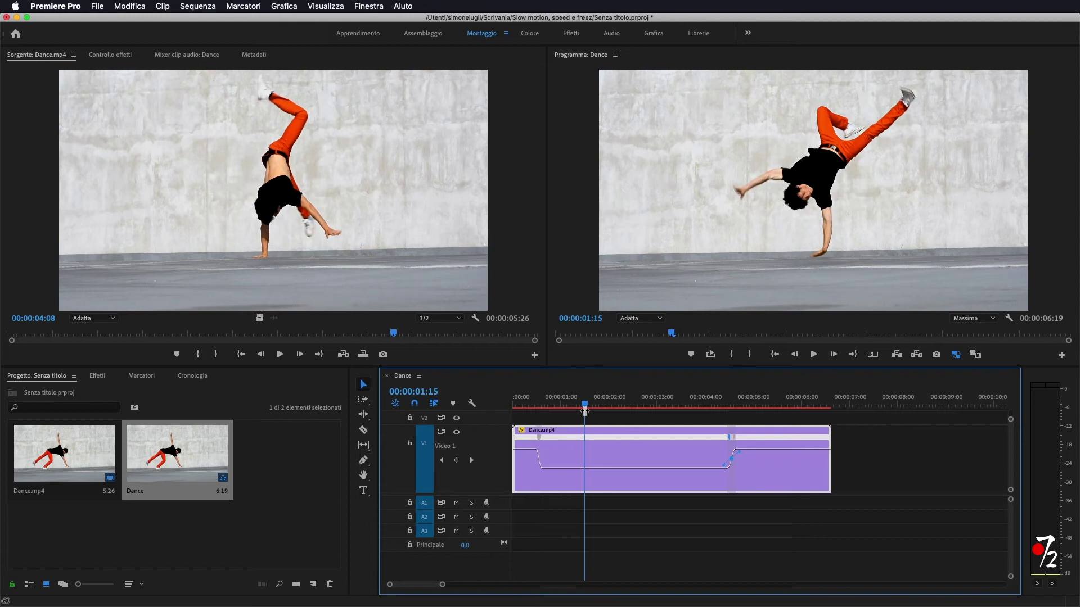
{"action": "key", "text": "Left"}
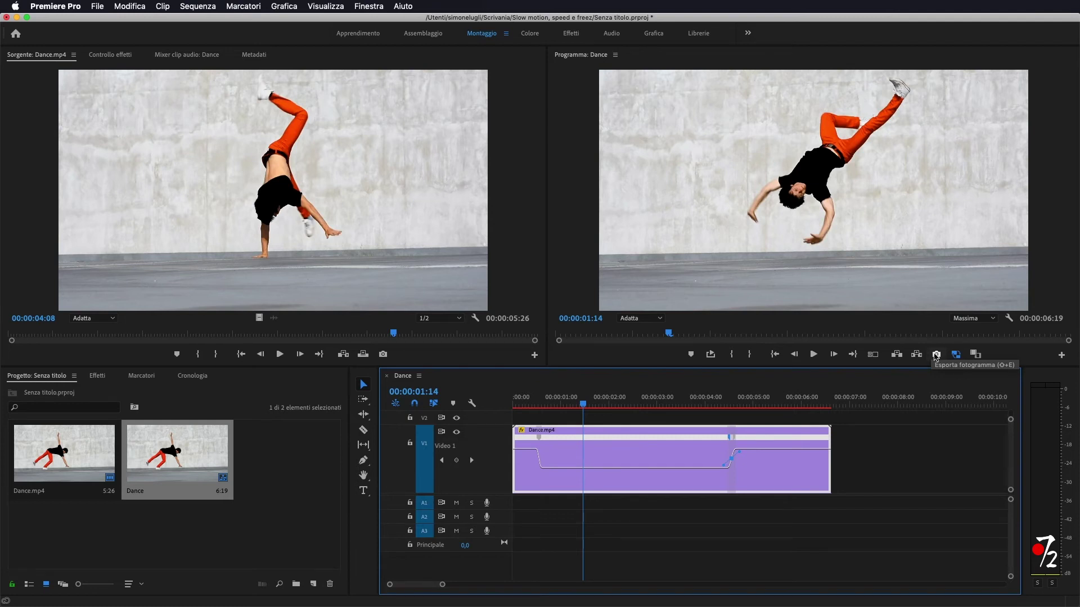
{"action": "left_click", "coordinate": [1061, 356]}
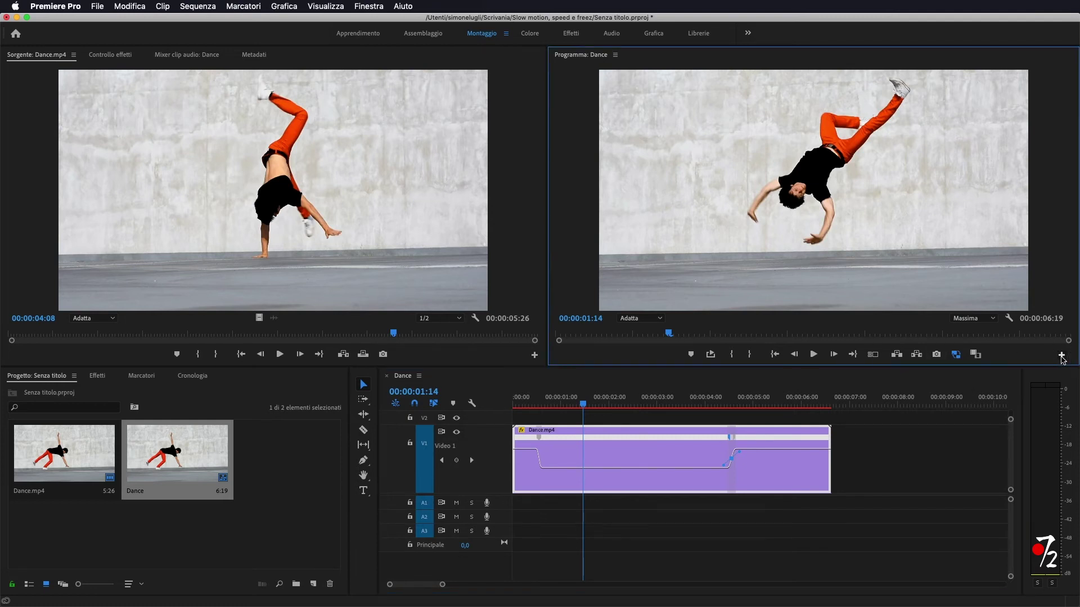
{"action": "left_click_drag", "start_coordinate": [792, 271], "coordinate": [802, 344]}
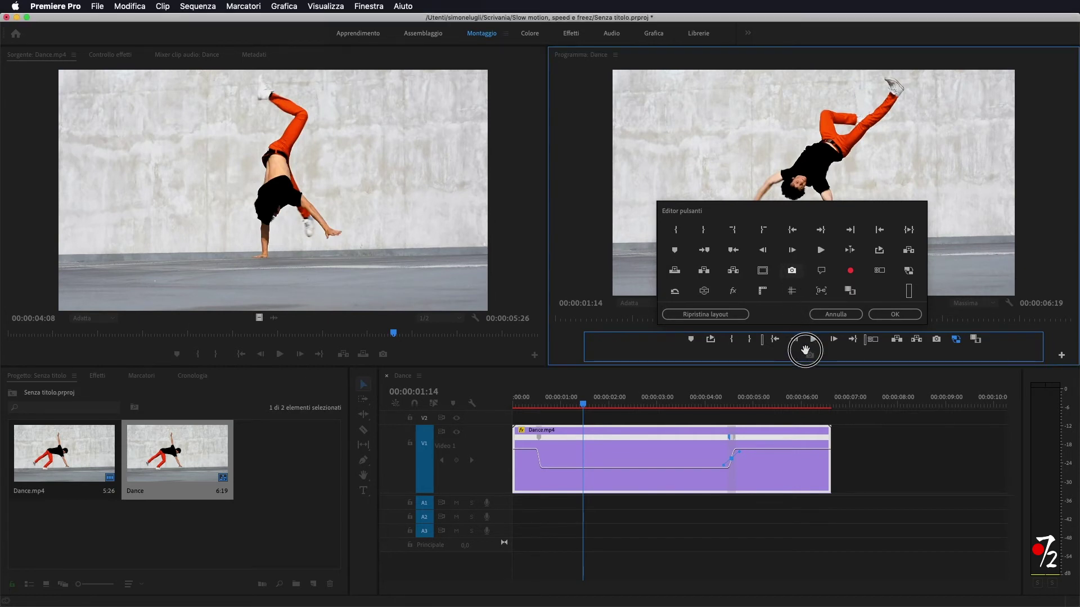
{"action": "left_click", "coordinate": [843, 314]}
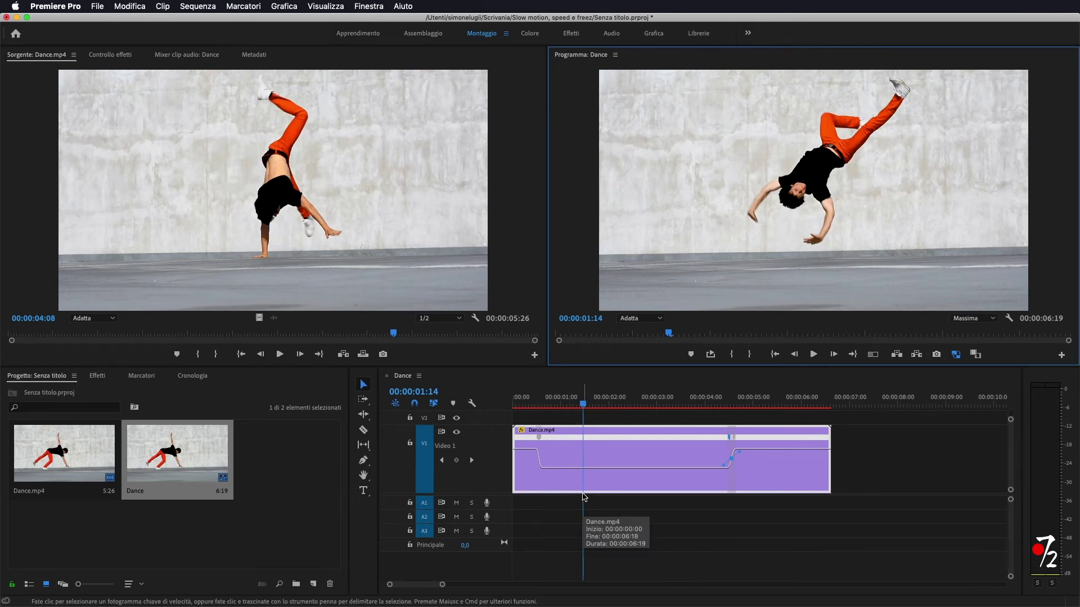
Step: Export the current frame as a DPX still and import it into the project
{"action": "left_click", "coordinate": [936, 355]}
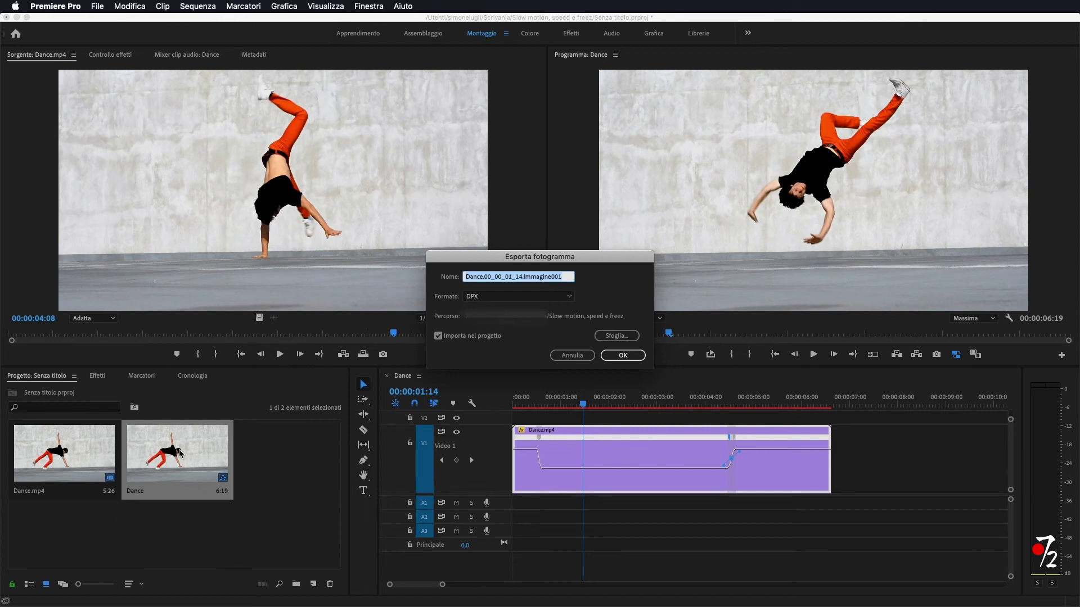
{"action": "left_click", "coordinate": [623, 356]}
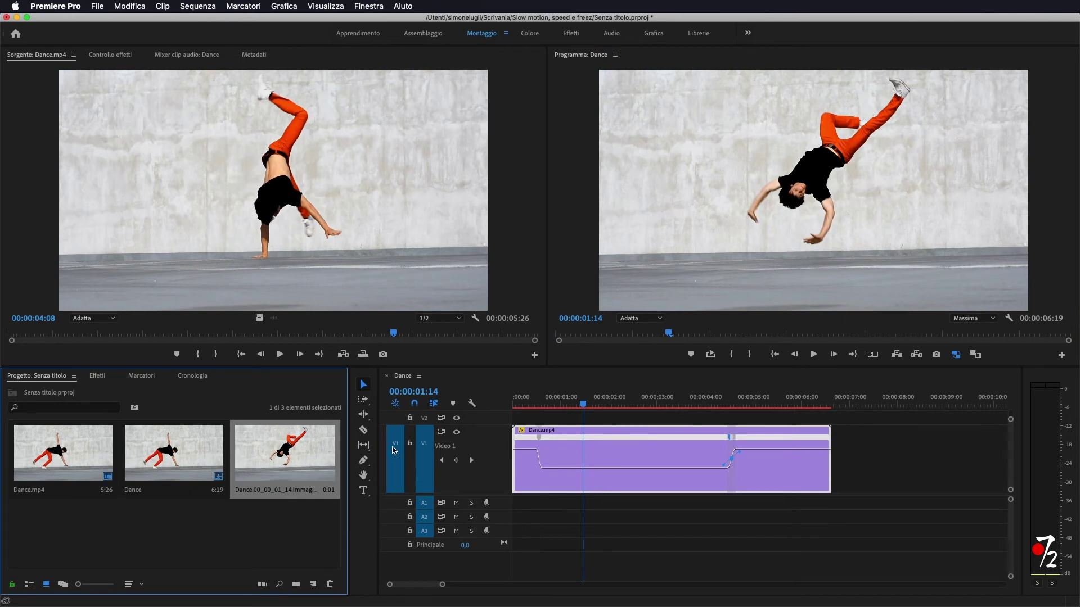
Step: Split Dance.mp4 at the playhead and move its second part about three seconds later to open a gap
{"action": "left_click", "coordinate": [365, 431]}
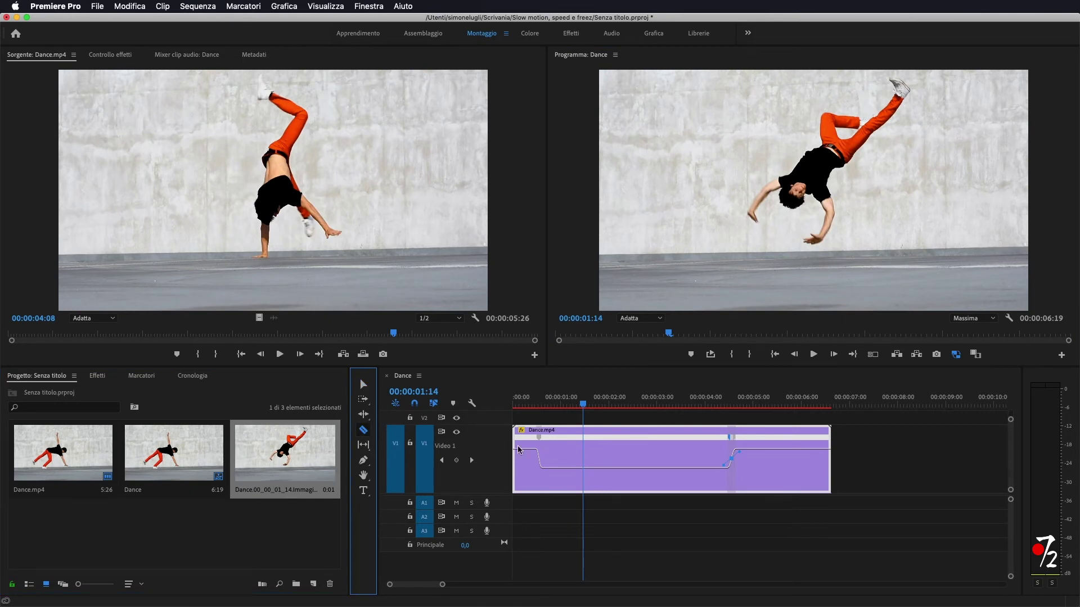
{"action": "left_click", "coordinate": [585, 450]}
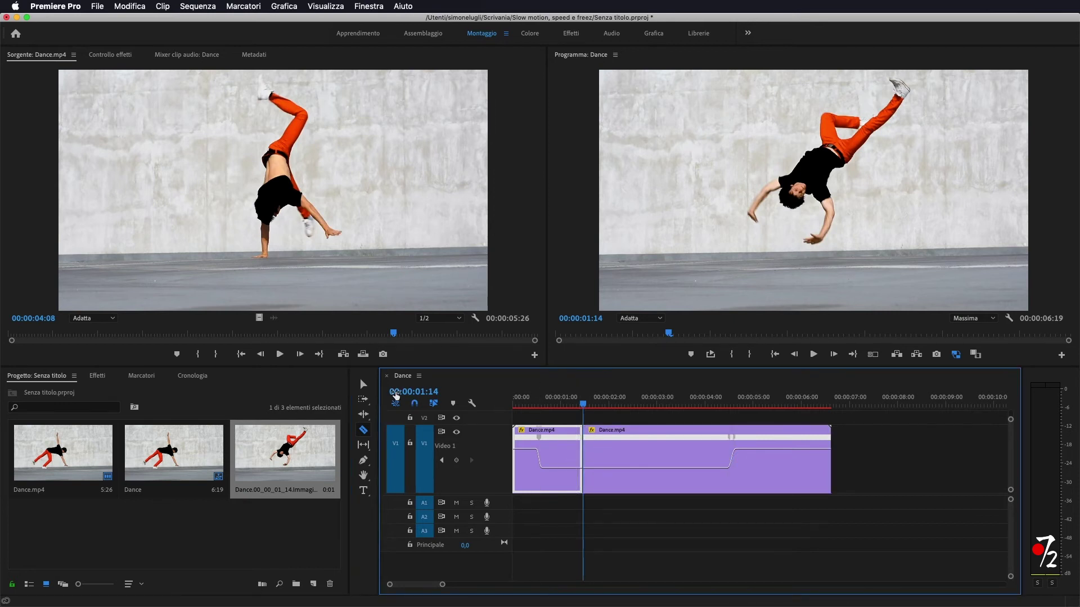
{"action": "left_click", "coordinate": [363, 385]}
{"action": "left_click_drag", "start_coordinate": [634, 433], "coordinate": [785, 434]}
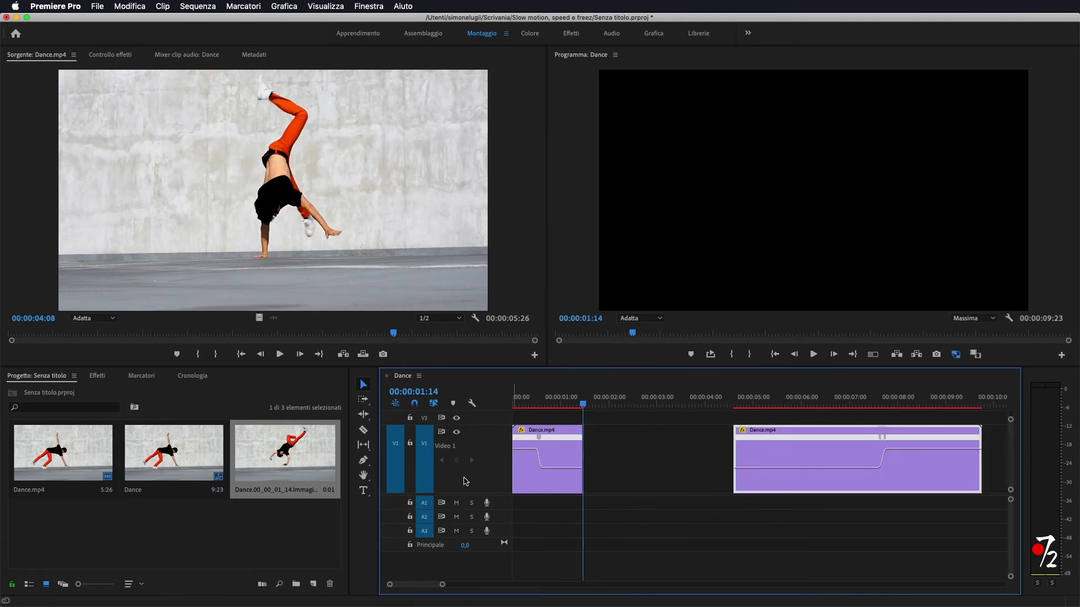
Step: Place the exported still right after the first clip part and raise its duration to 00:00:21:01 to fill the gap
{"action": "left_click_drag", "start_coordinate": [314, 455], "coordinate": [591, 453]}
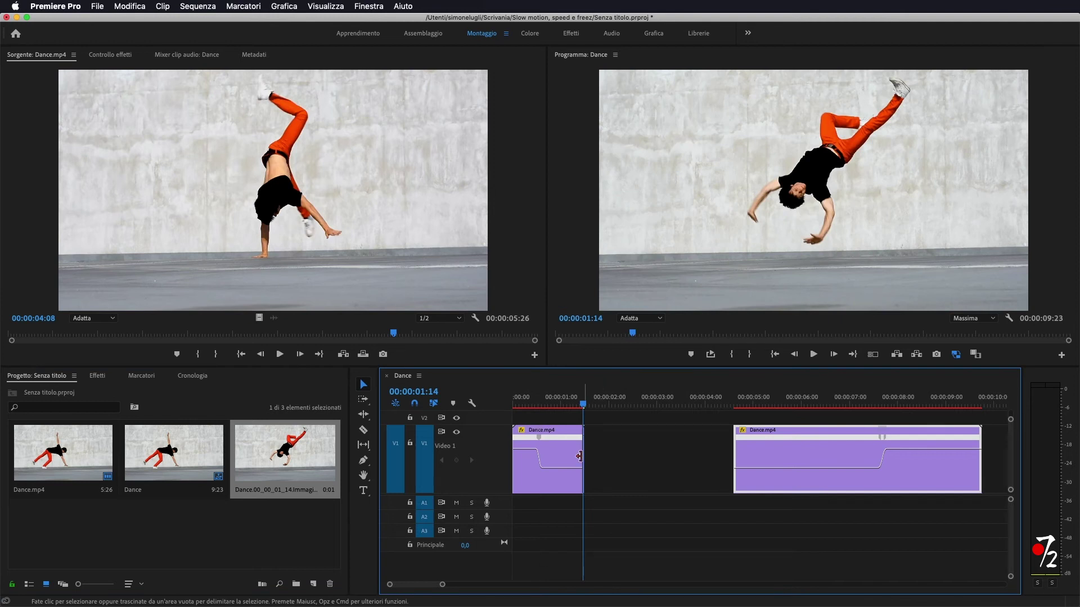
{"action": "left_click_drag", "start_coordinate": [442, 584], "coordinate": [413, 586]}
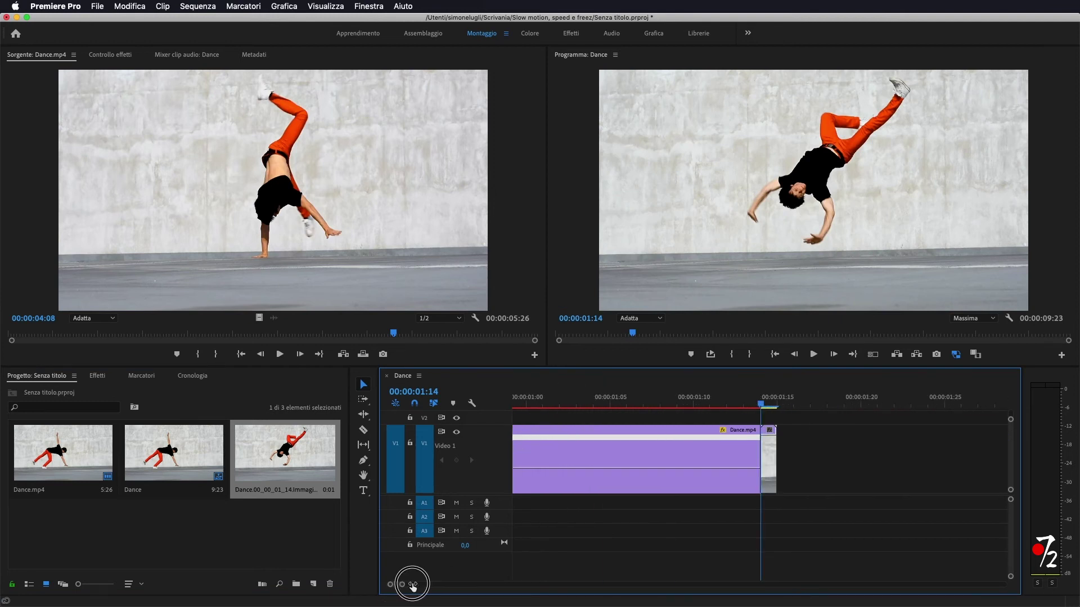
{"action": "left_click", "coordinate": [771, 456]}
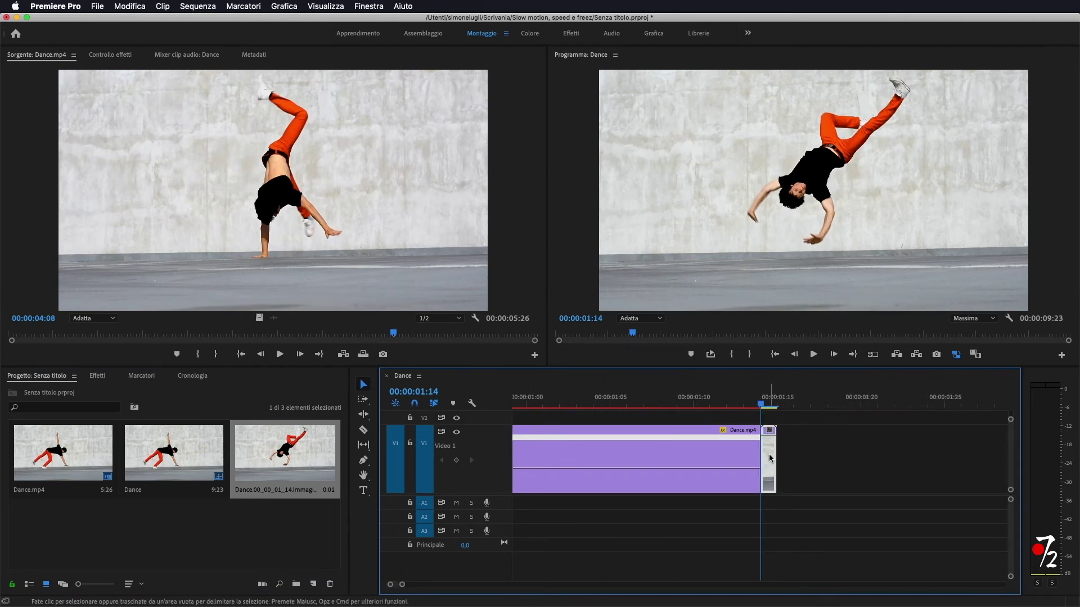
{"action": "right_click", "coordinate": [771, 458]}
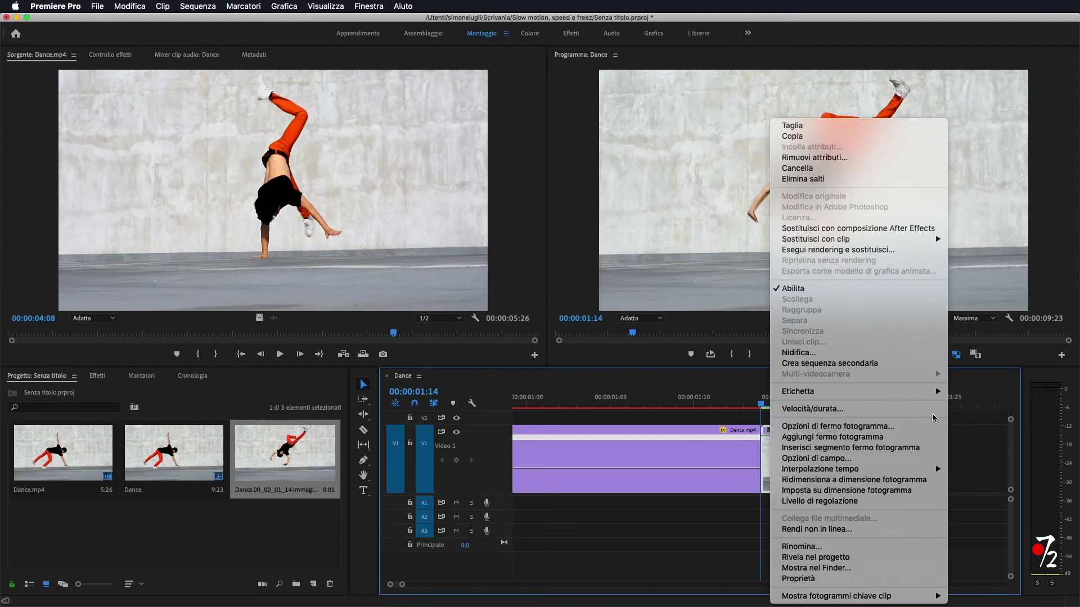
{"action": "left_click", "coordinate": [899, 409]}
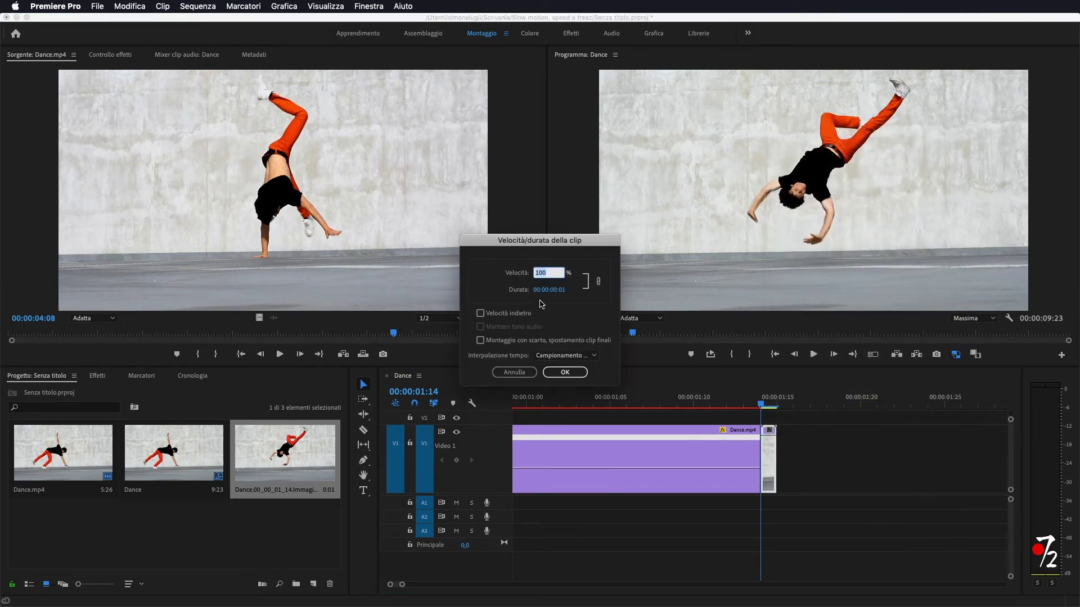
{"action": "left_click_drag", "start_coordinate": [561, 293], "coordinate": [807, 307]}
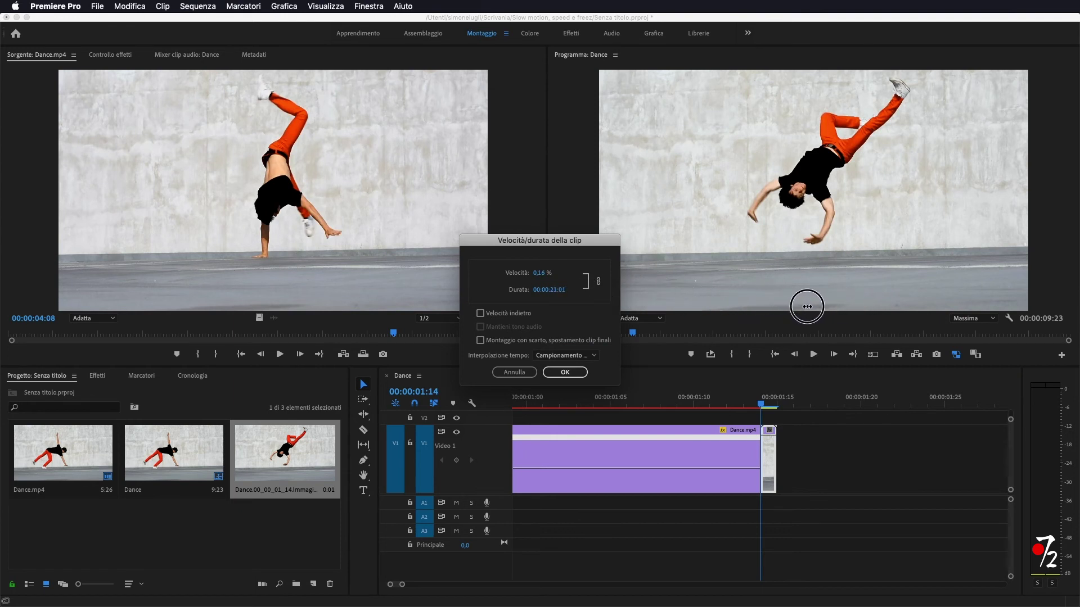
{"action": "left_click", "coordinate": [565, 372]}
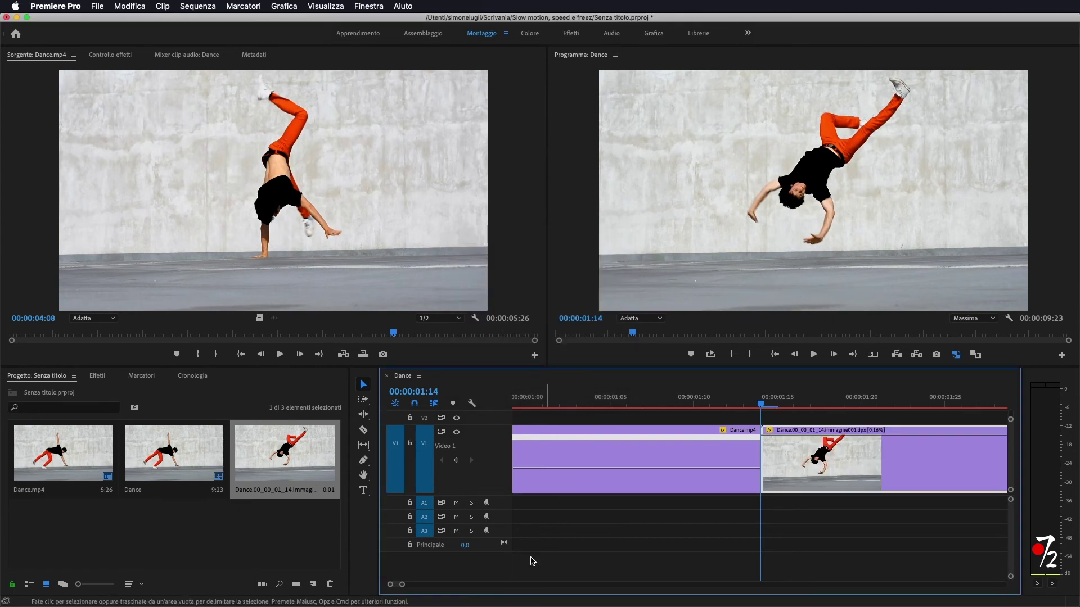
Step: Cut the still into three segments of roughly one second each, with the second cut at 00:00:03:14
{"action": "left_click_drag", "start_coordinate": [403, 585], "coordinate": [438, 585]}
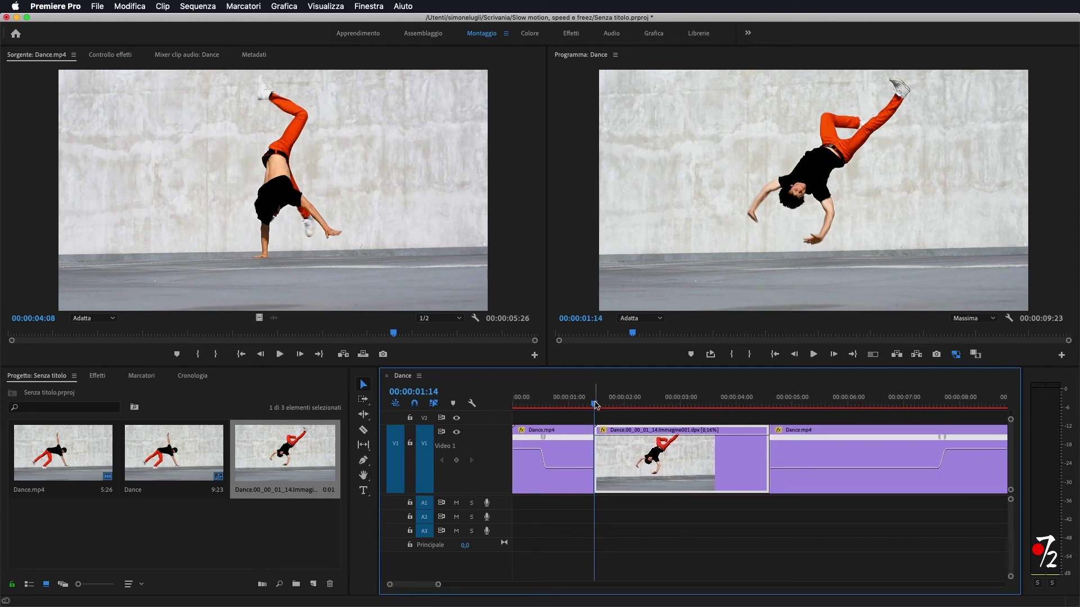
{"action": "left_click_drag", "start_coordinate": [596, 405], "coordinate": [646, 406]}
{"action": "left_click", "coordinate": [363, 430]}
{"action": "left_click", "coordinate": [646, 458]}
{"action": "left_click_drag", "start_coordinate": [646, 409], "coordinate": [707, 410]}
{"action": "left_click", "coordinate": [706, 468]}
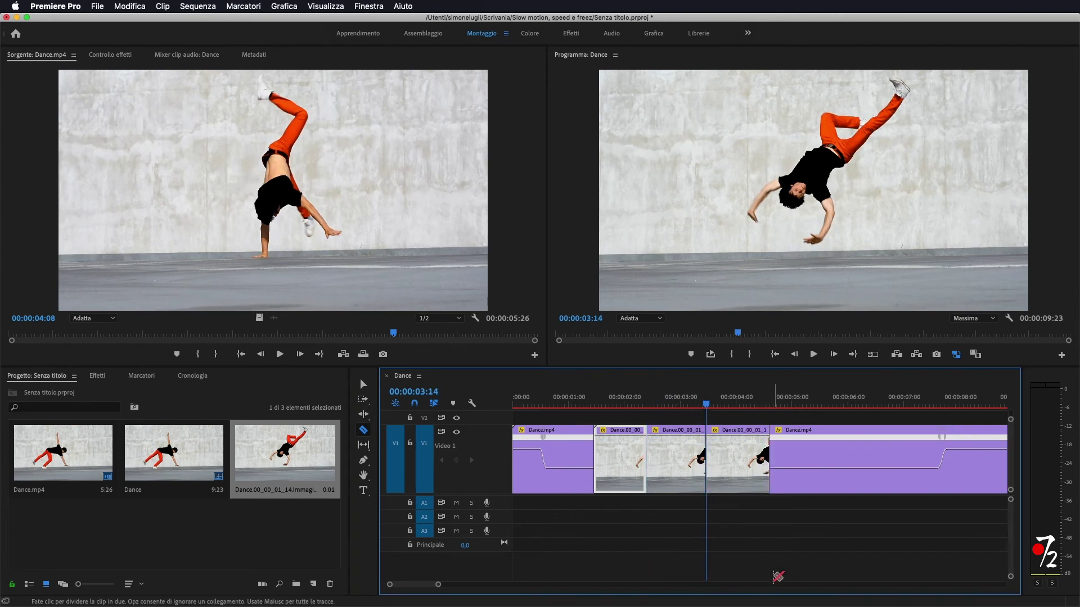
Step: Reframe the first still segment with a scale of 115 and a vertical position of 630
{"action": "left_click_drag", "start_coordinate": [706, 405], "coordinate": [618, 422]}
{"action": "left_click", "coordinate": [363, 384]}
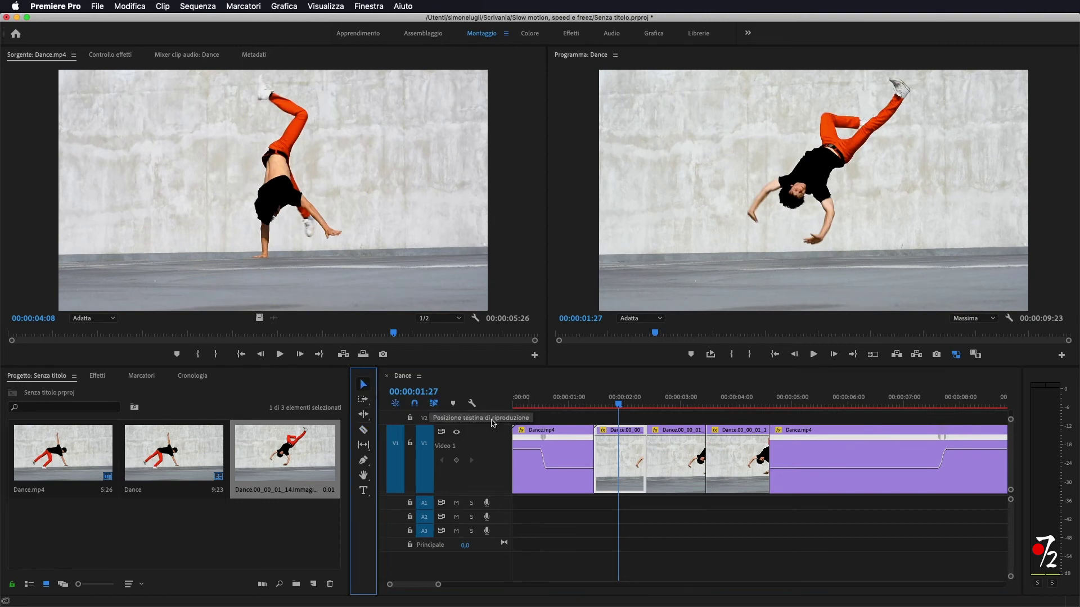
{"action": "left_click", "coordinate": [627, 450]}
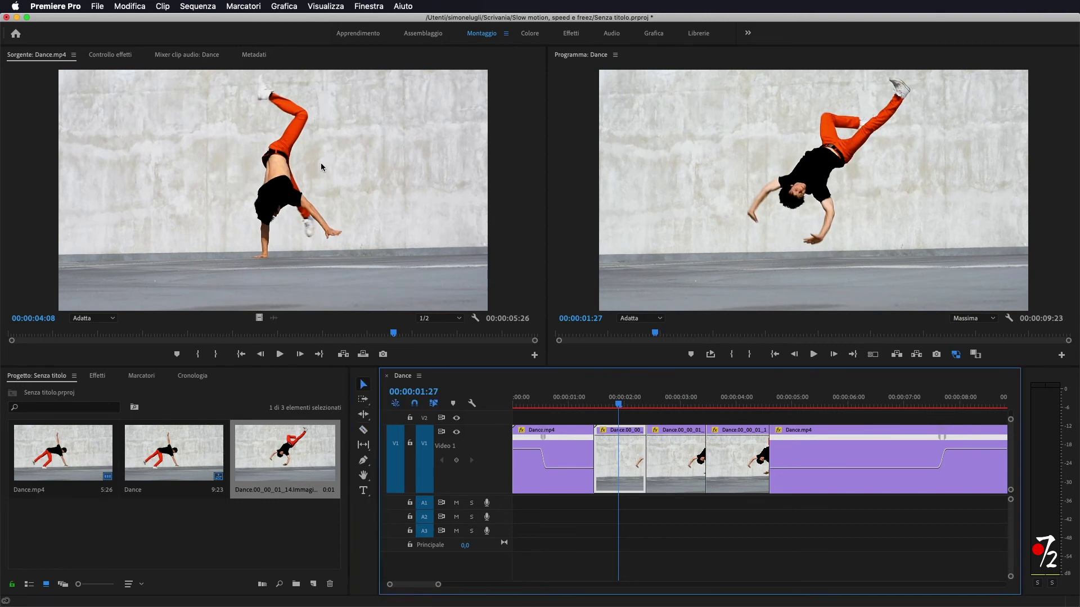
{"action": "left_click", "coordinate": [123, 55]}
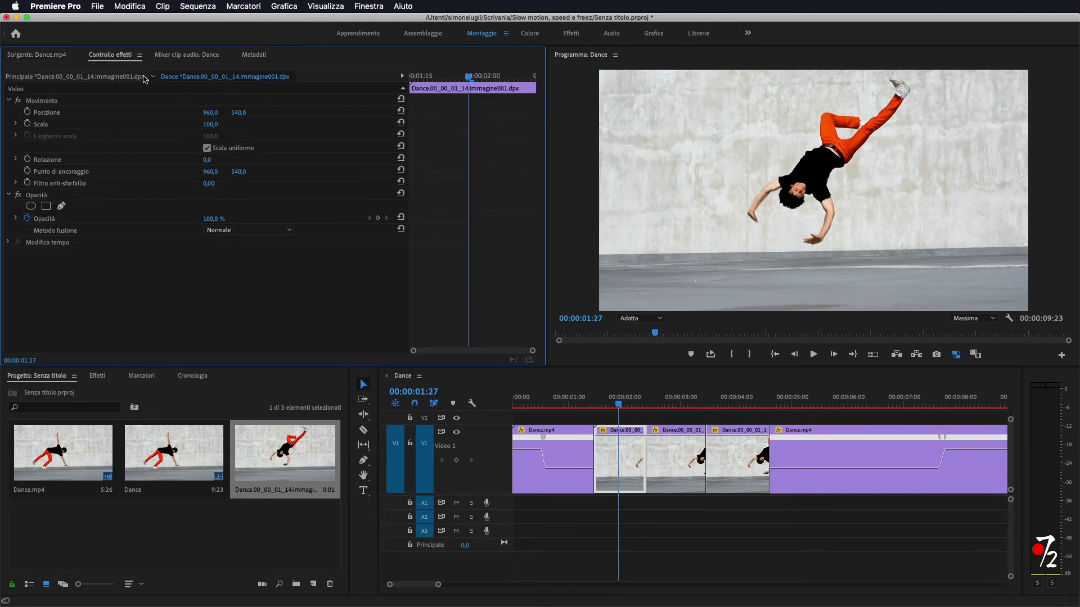
{"action": "left_click_drag", "start_coordinate": [210, 123], "coordinate": [289, 112]}
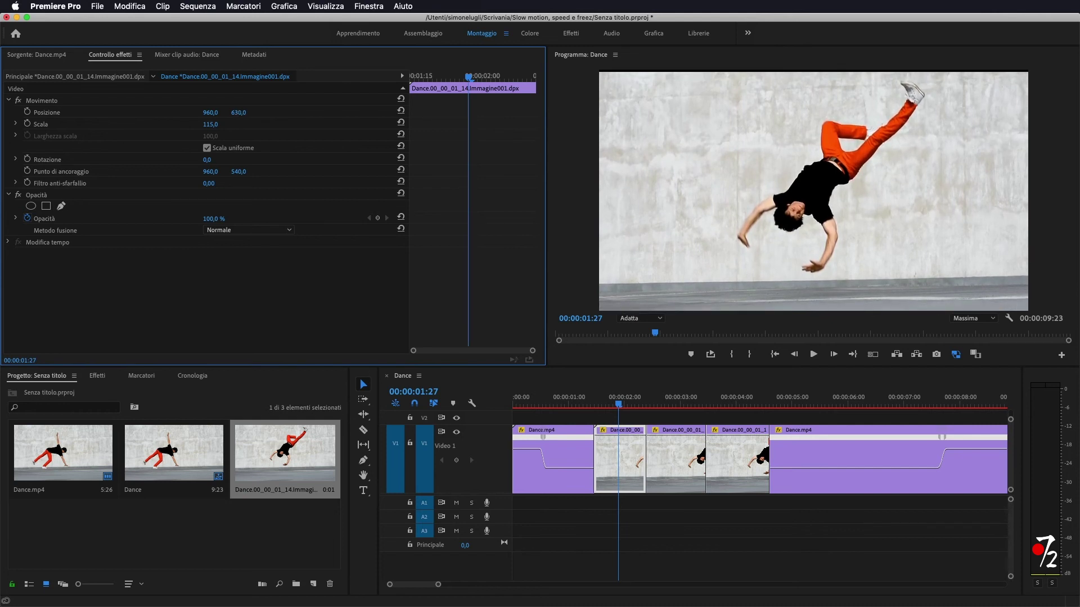
Step: Reframe the second still segment with a 10° rotation, a scale of 143 and a vertical position of 616
{"action": "left_click_drag", "start_coordinate": [628, 396], "coordinate": [672, 405]}
{"action": "left_click", "coordinate": [675, 458]}
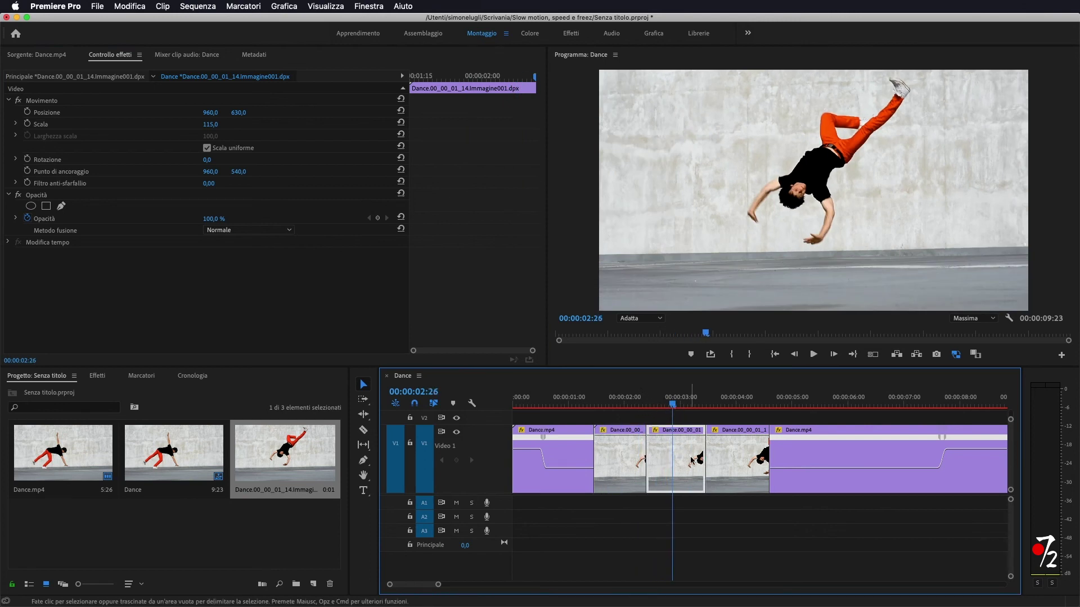
{"action": "left_click", "coordinate": [208, 160]}
{"action": "left_click_drag", "start_coordinate": [208, 160], "coordinate": [283, 113]}
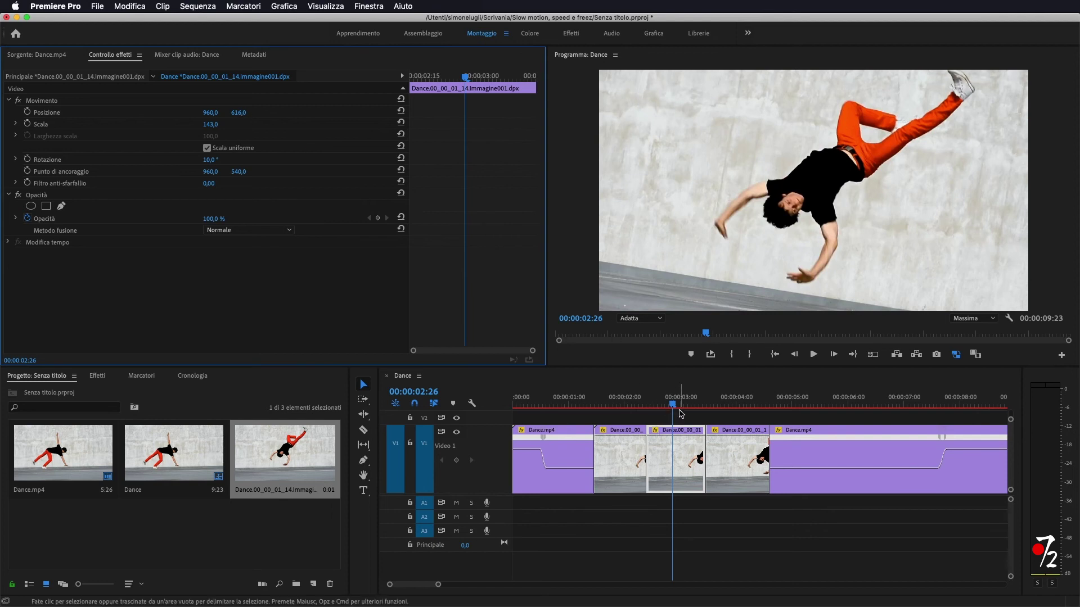
Step: Reframe the third still segment with a scale of 132 and a vertical position of 701
{"action": "left_click", "coordinate": [730, 404]}
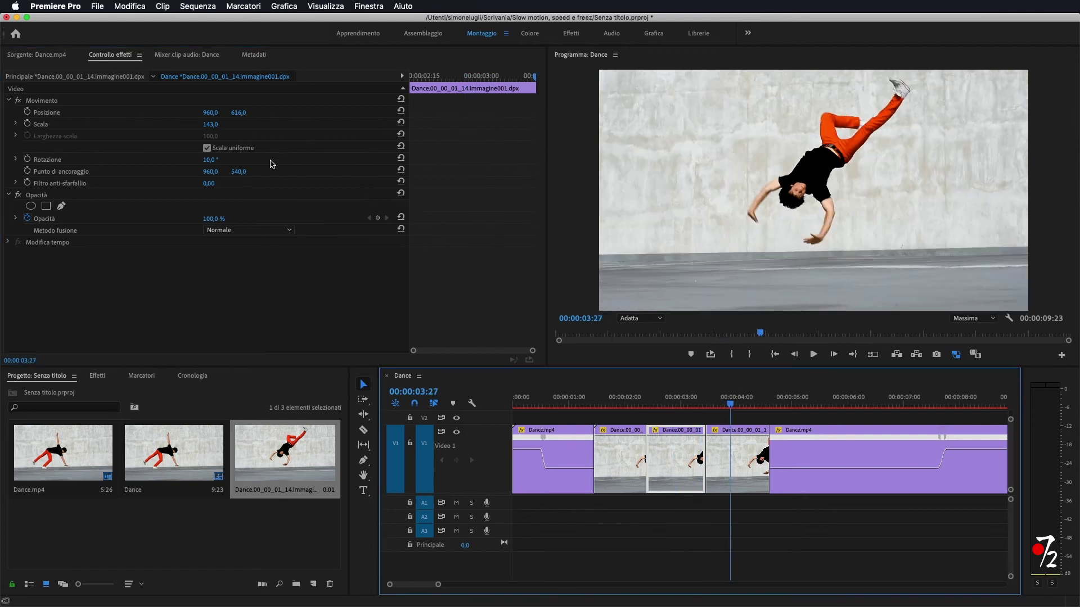
{"action": "left_click", "coordinate": [622, 462]}
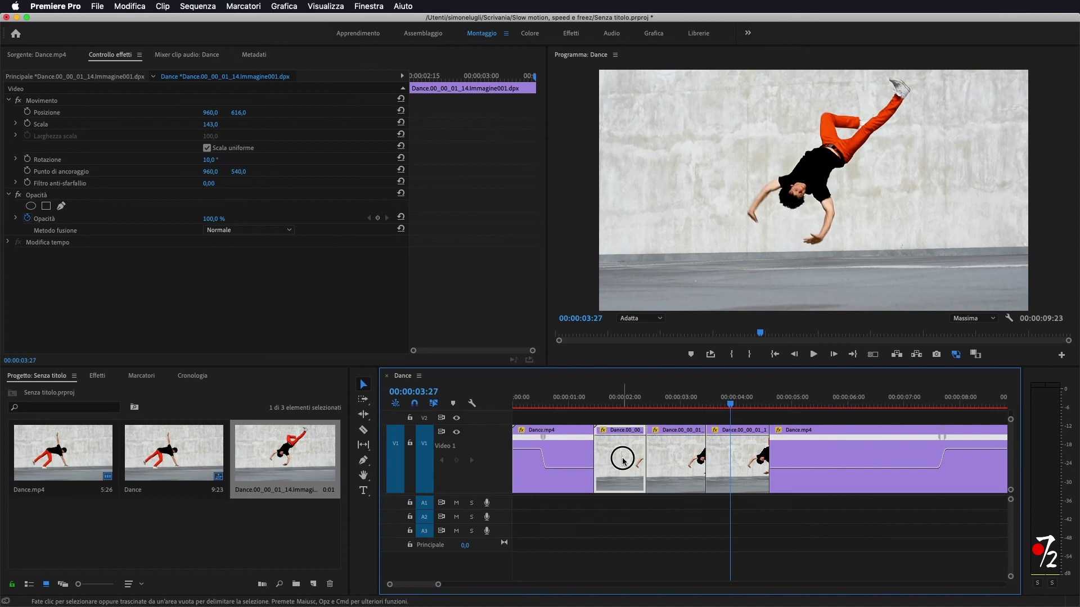
{"action": "left_click", "coordinate": [755, 452]}
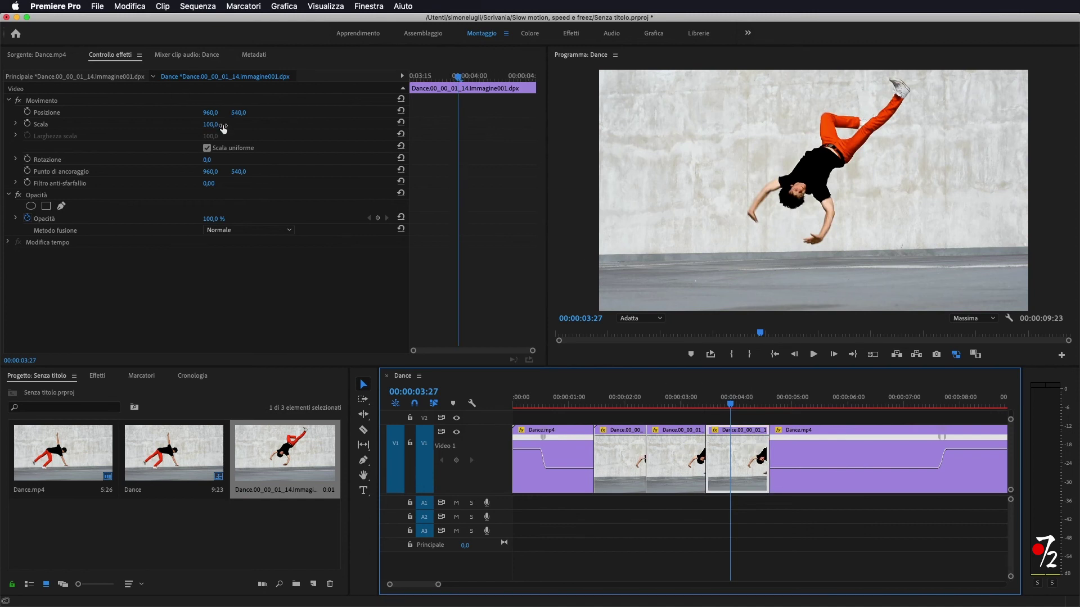
{"action": "left_click_drag", "start_coordinate": [211, 124], "coordinate": [341, 118]}
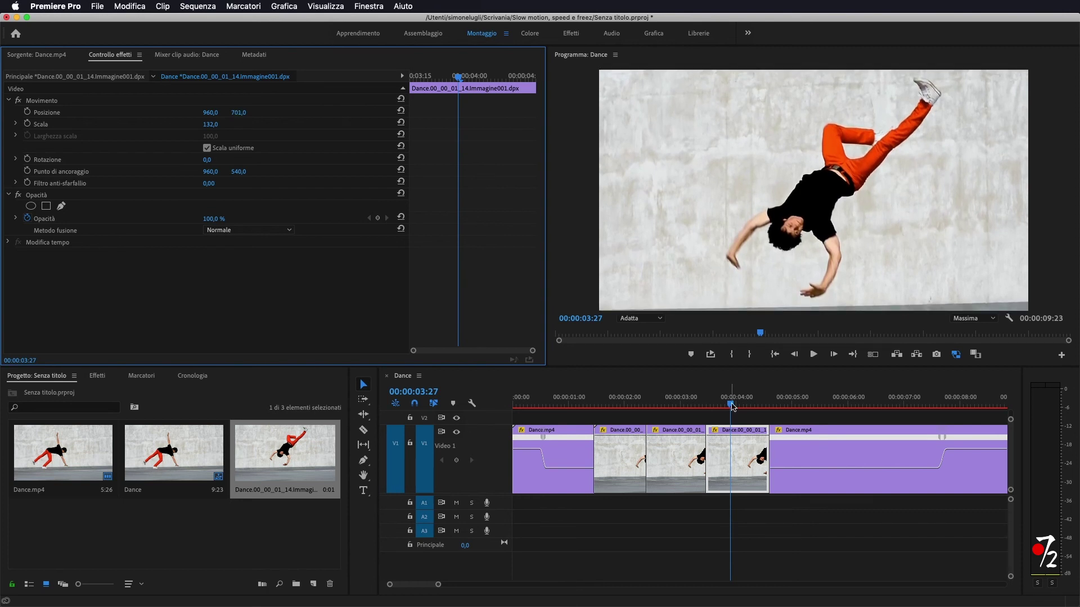
Step: Play back the sequence from near its start to review the freeze-frame effect and show the whole edit in the timeline
{"action": "left_click_drag", "start_coordinate": [732, 406], "coordinate": [532, 409]}
{"action": "key", "text": "space"}
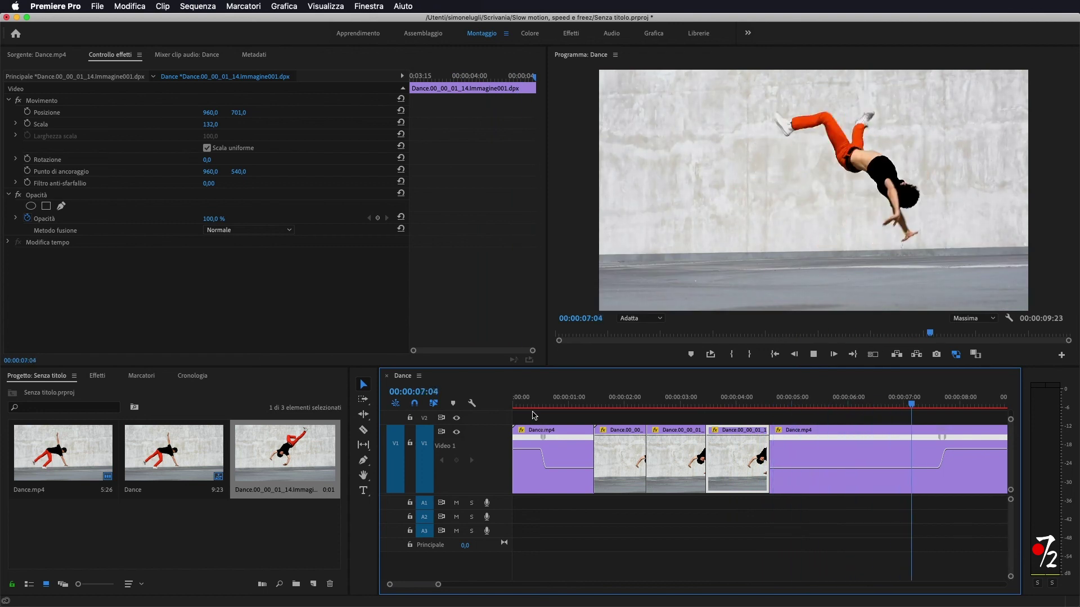
{"action": "key", "text": "space"}
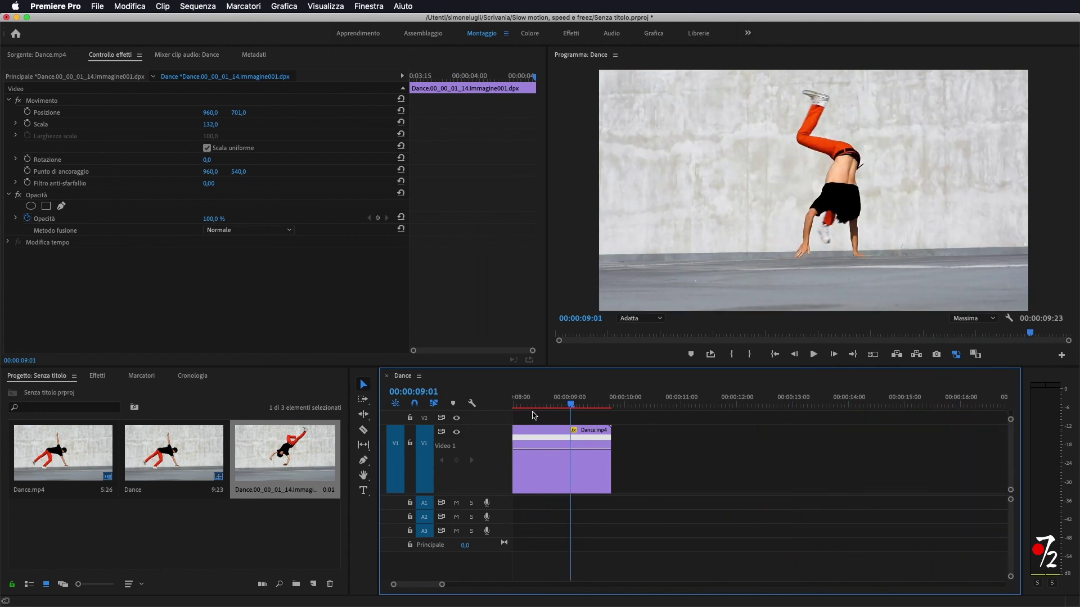
{"action": "left_click_drag", "start_coordinate": [442, 585], "coordinate": [468, 586]}
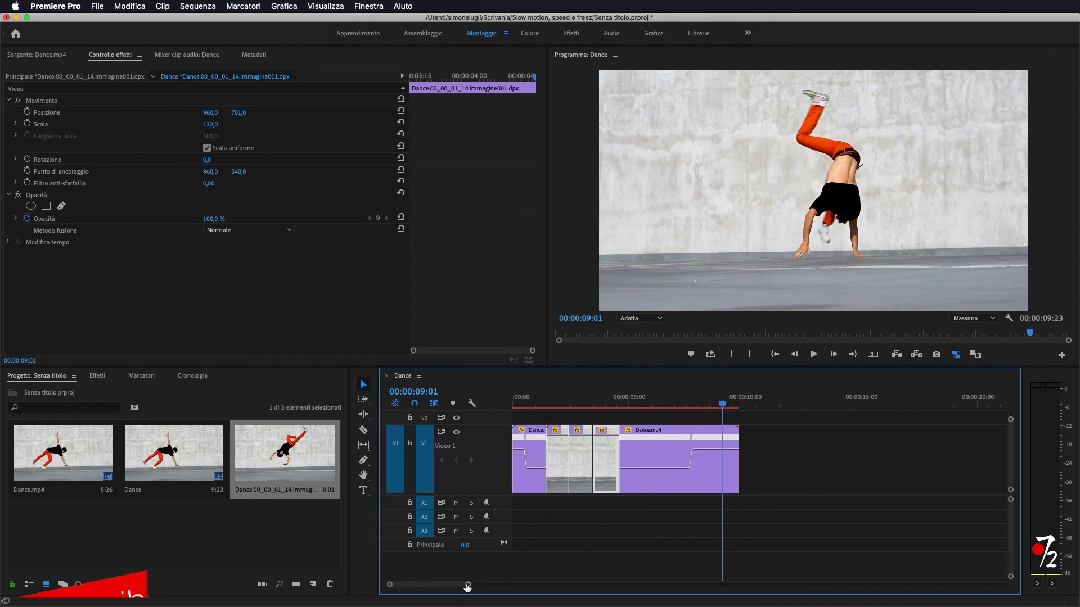